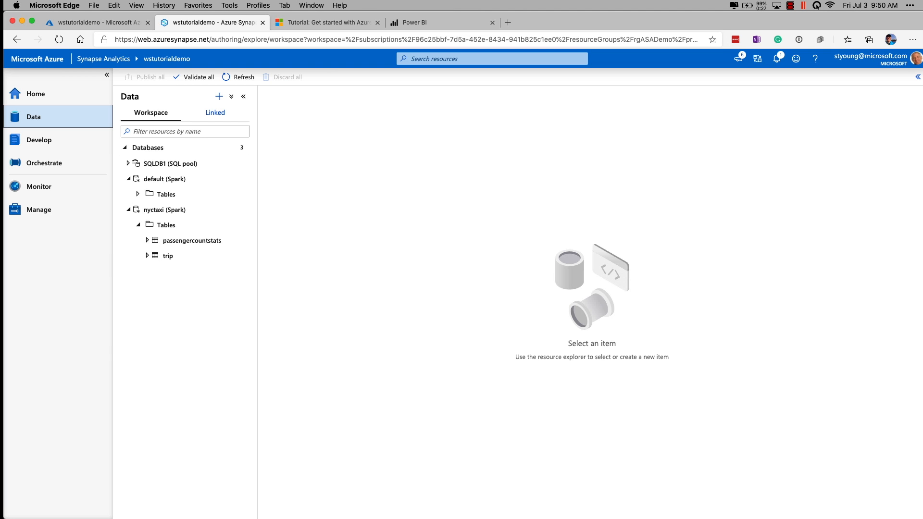
Switch to Power BI and create a workspace named NYCdemoVideo with the description "Temp workspace".
click(426, 23)
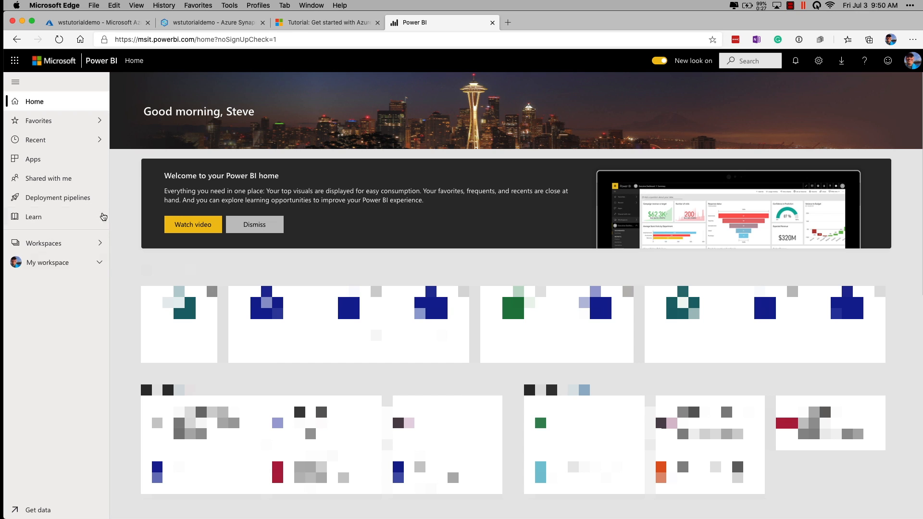
click(100, 244)
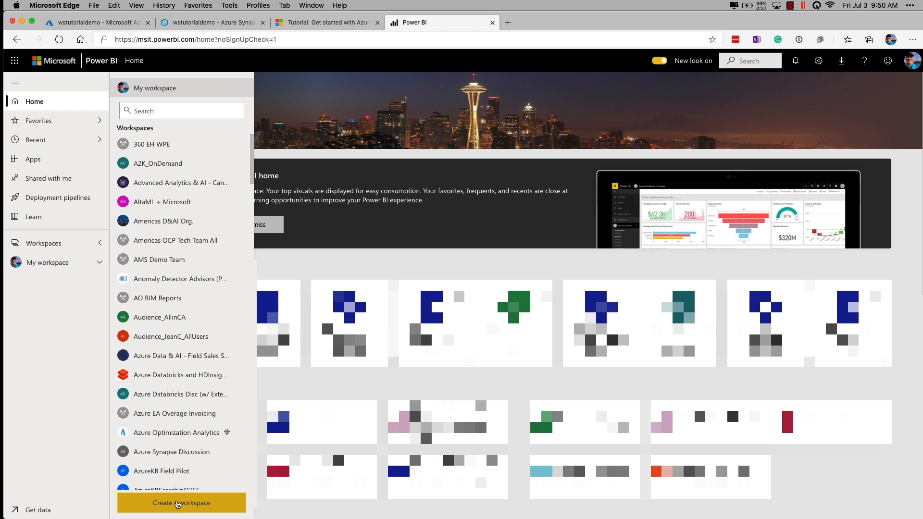
click(178, 504)
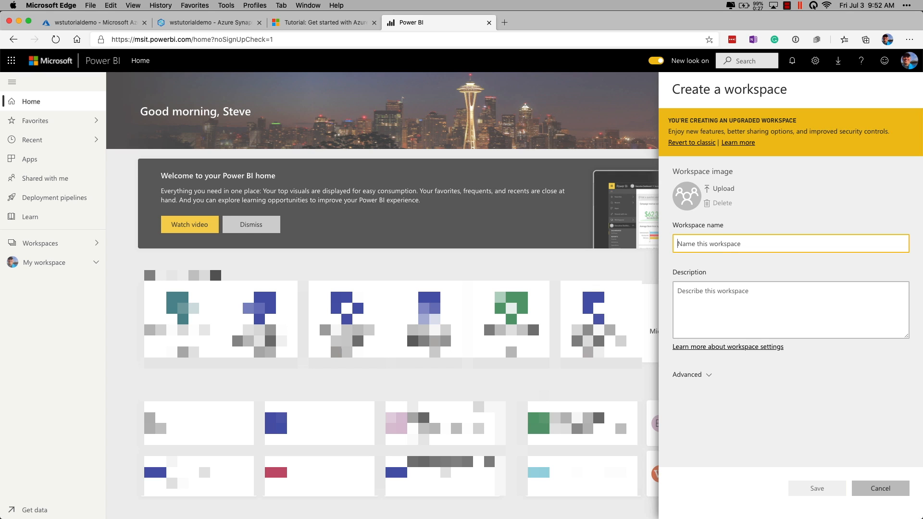
text(NYCd)
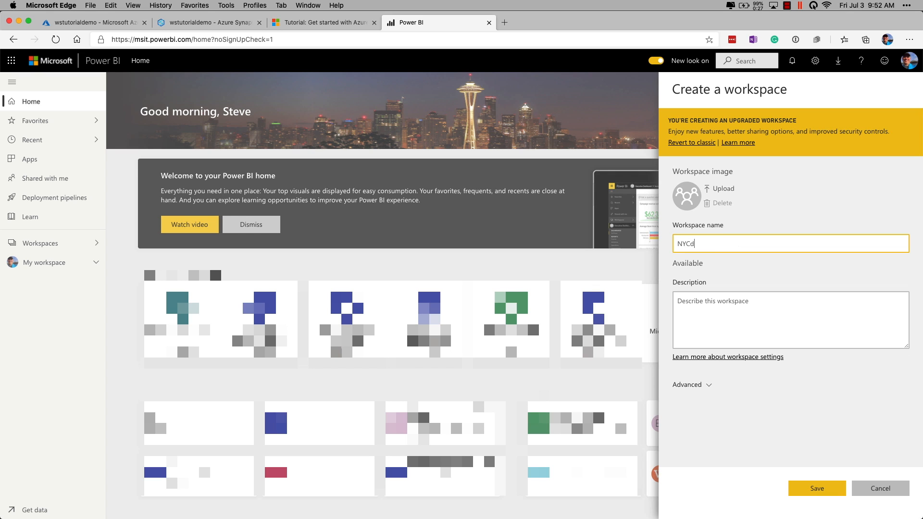
text(emoVideo)
click(697, 301)
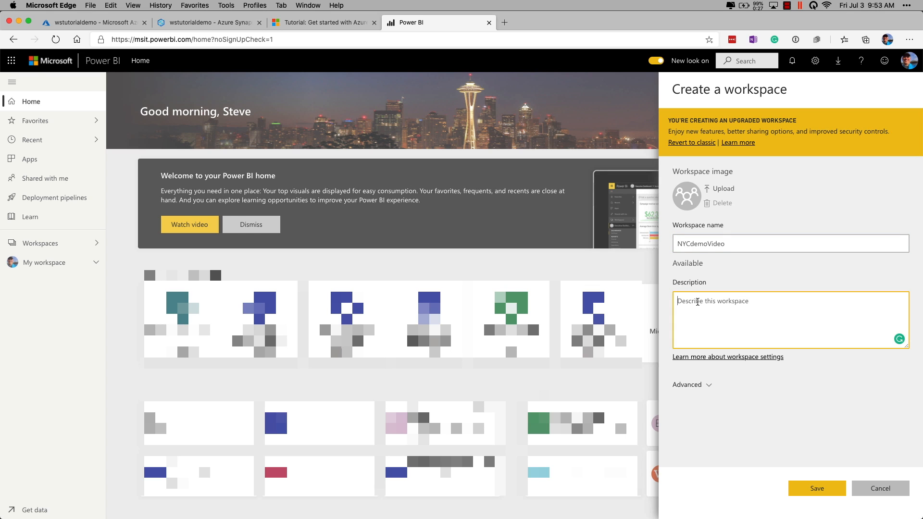
text(Temp workspace)
click(813, 491)
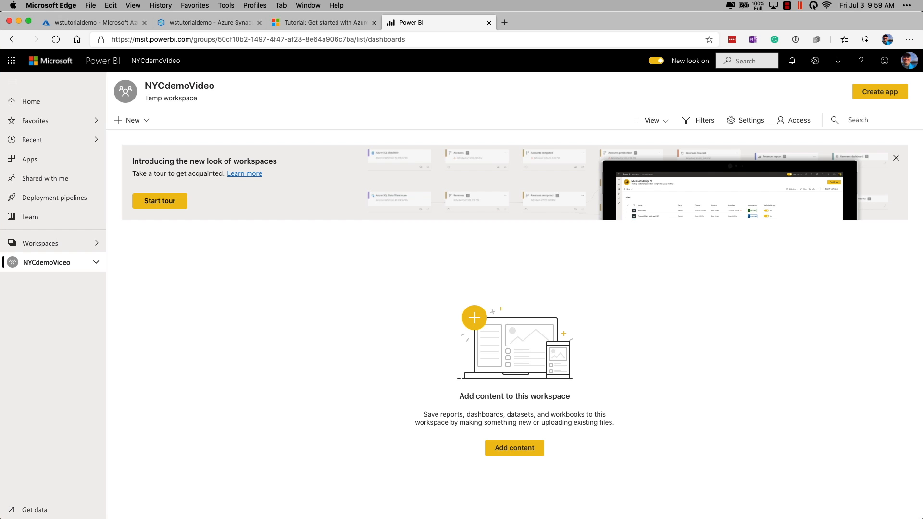
Switch to the Synapse workspace wstutorialdemo and start a new linked service of the Power BI type.
click(200, 25)
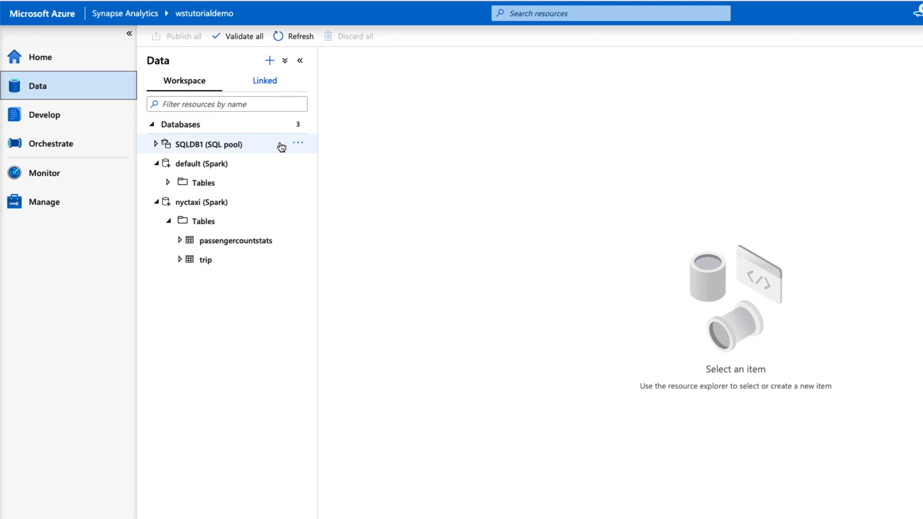
click(41, 205)
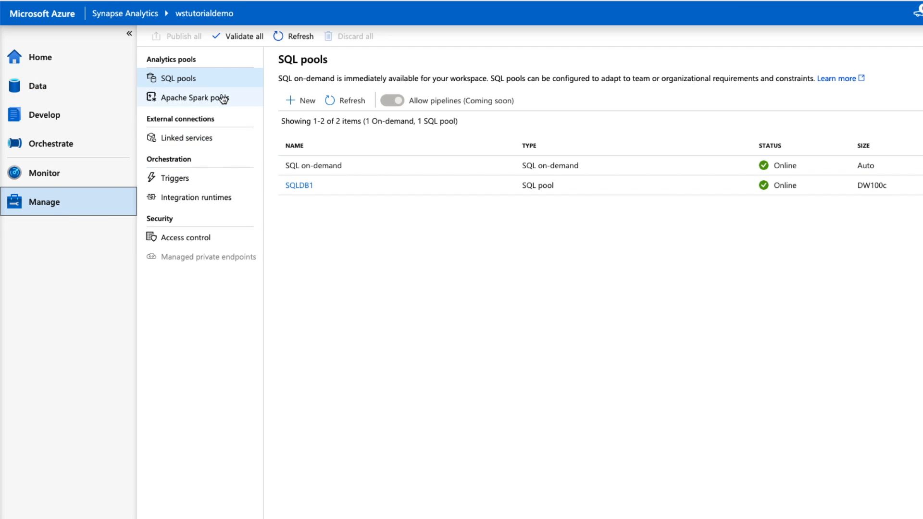
click(202, 139)
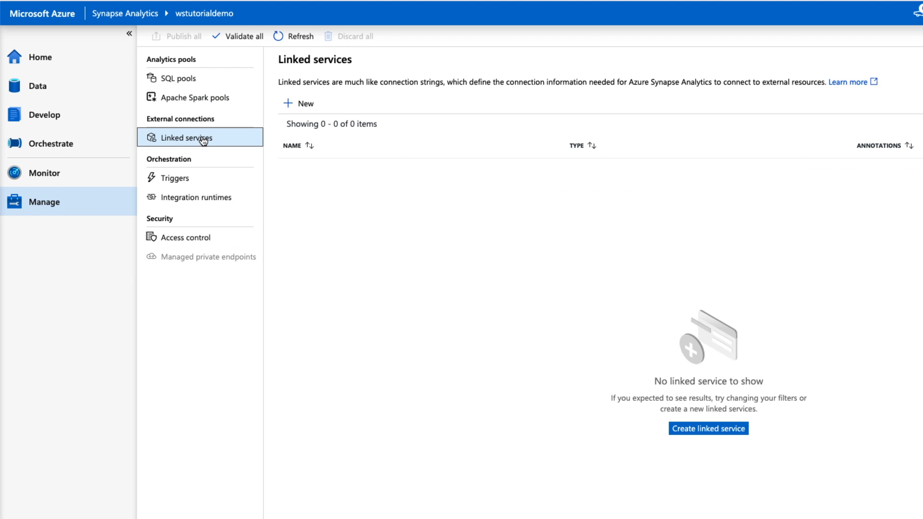
click(310, 106)
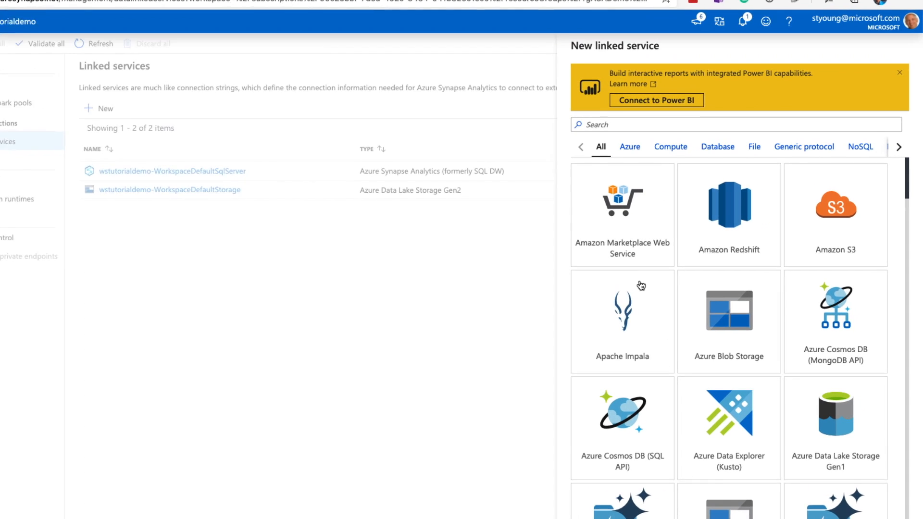
scroll(631, 288, down, 10)
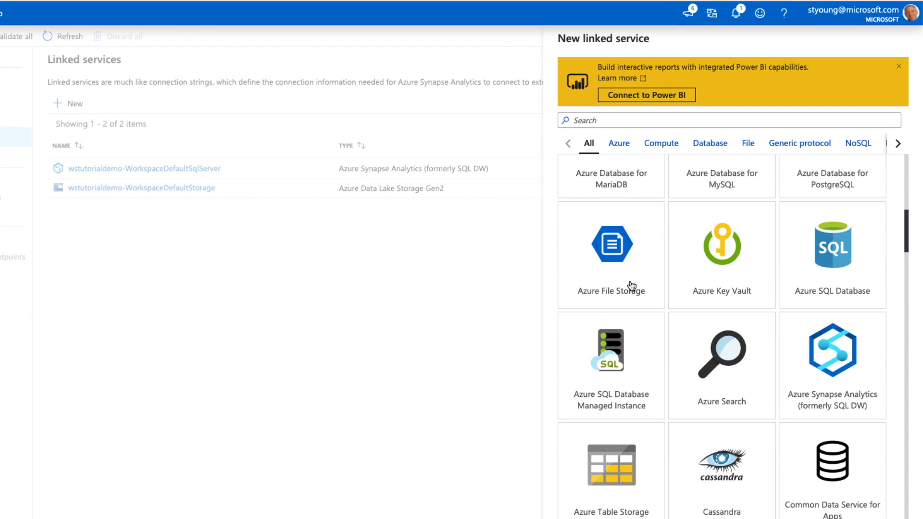
scroll(631, 285, up, 10)
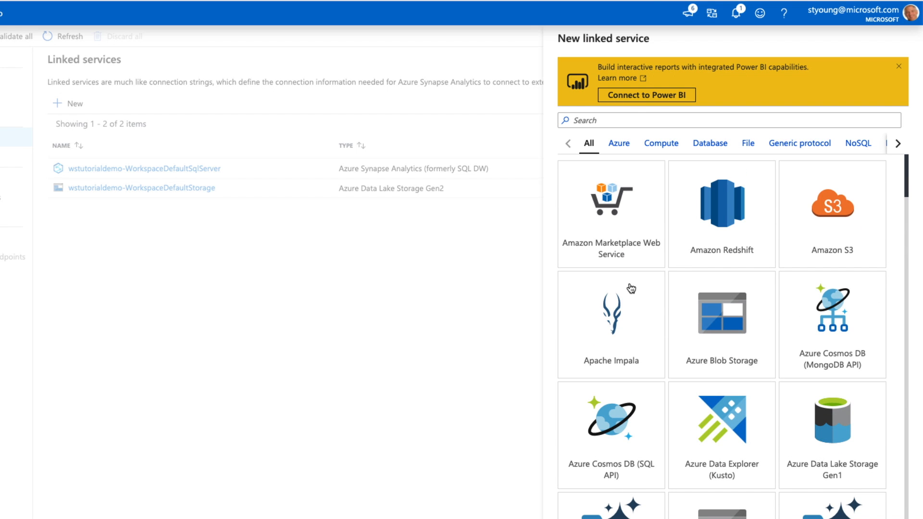
click(759, 14)
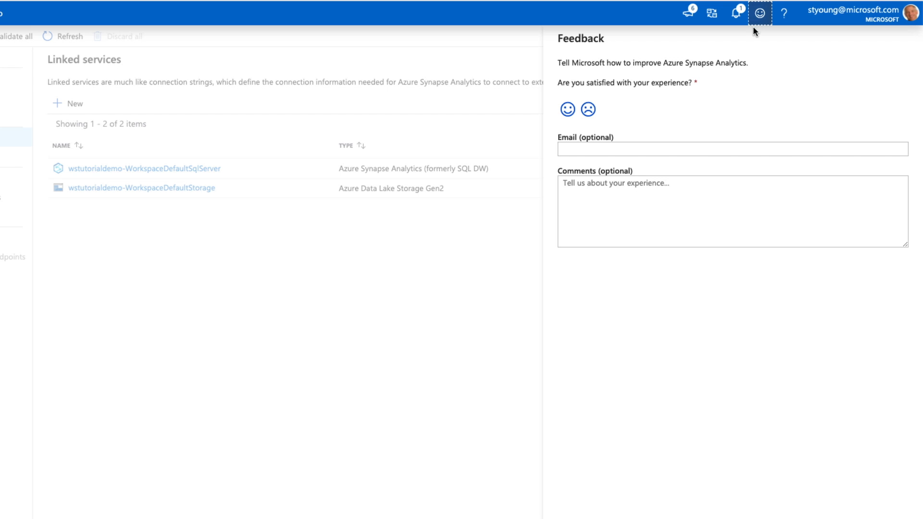
key(Escape)
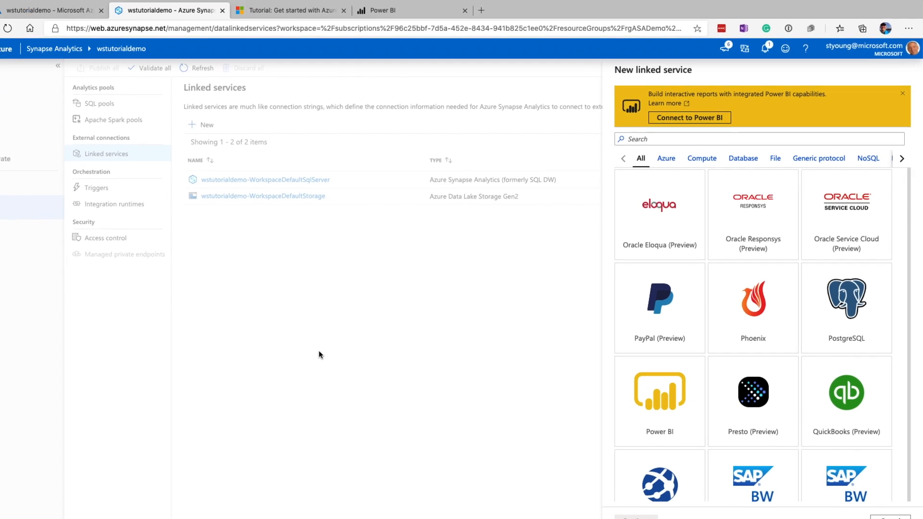
click(654, 404)
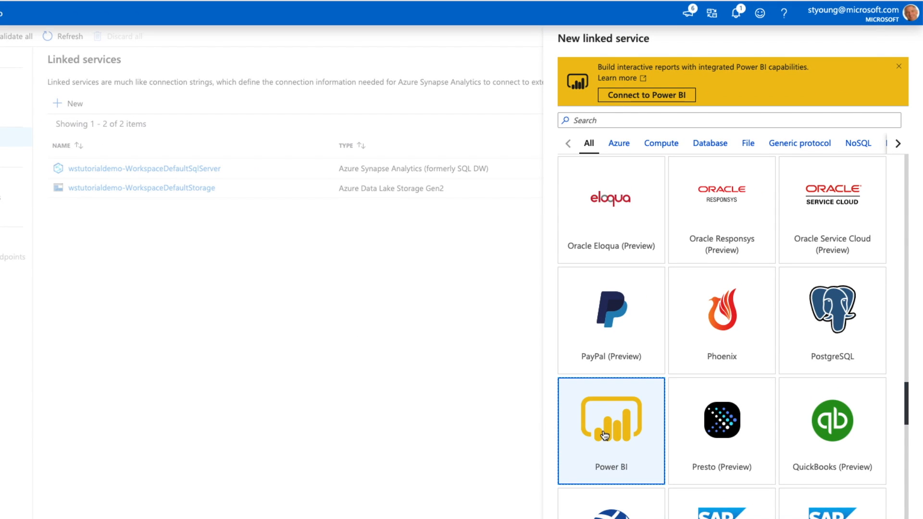
click(582, 518)
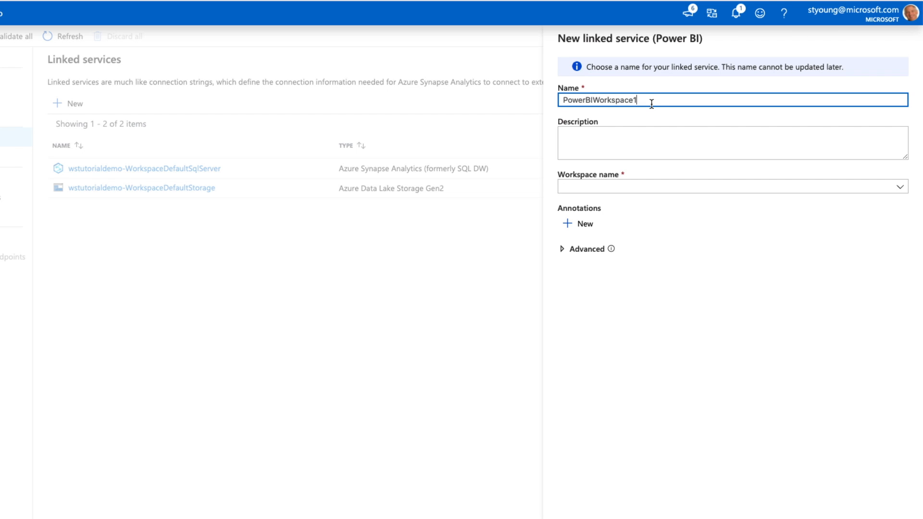
Describe the linked service as "Demo Workspace" and connect it to the NYCdemoVideo workspace.
click(624, 140)
text(Demo W)
text(orksp)
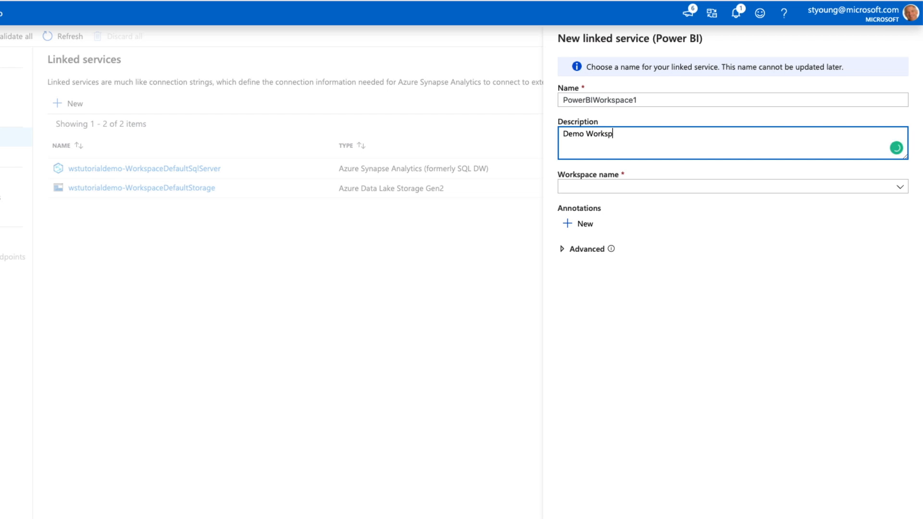
text(ace)
click(899, 190)
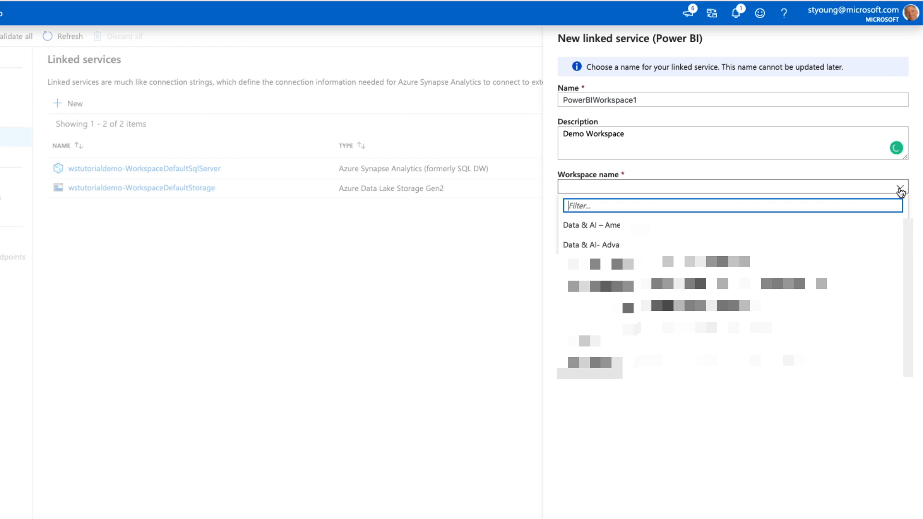
text(nyc)
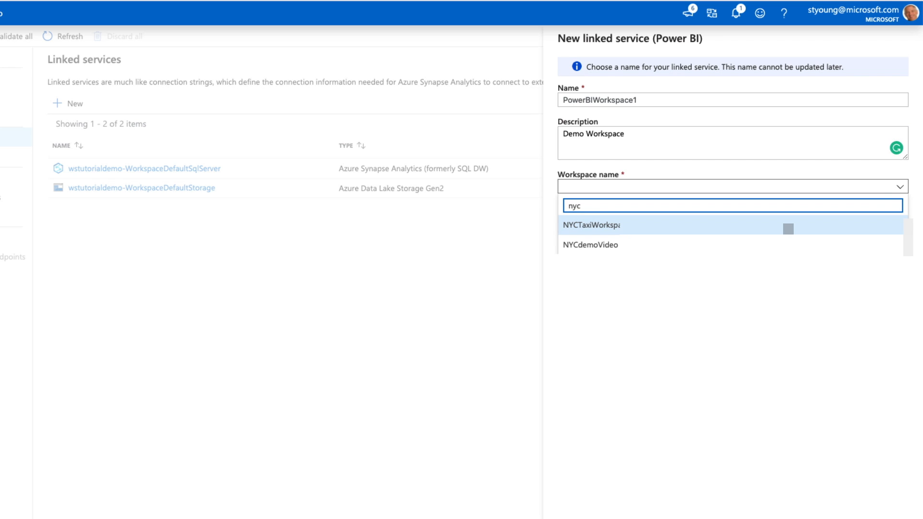
click(601, 246)
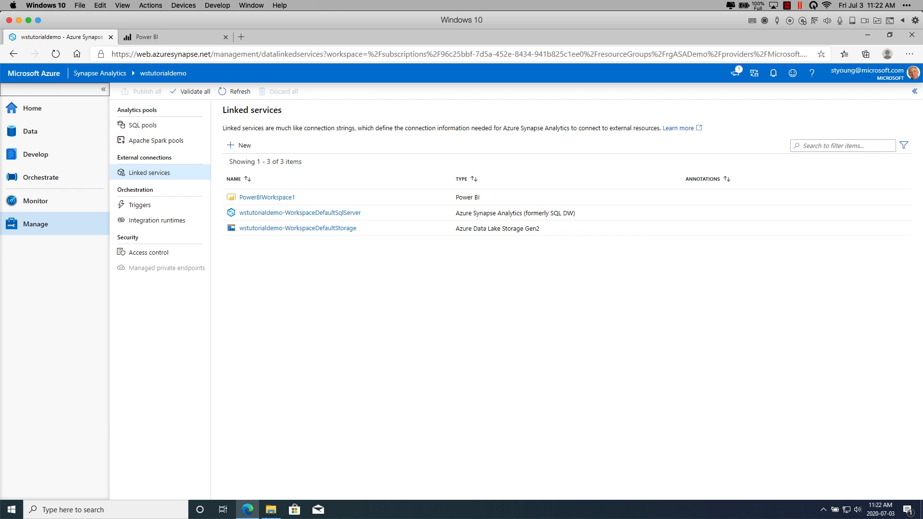
Open the Power BI datasets of the linked NYCdemoVideo workspace among the development resources.
click(35, 158)
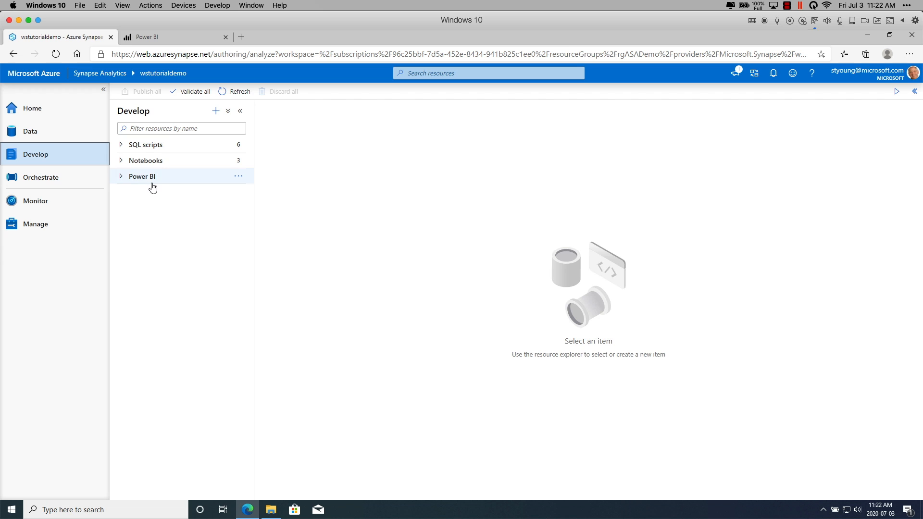
click(120, 177)
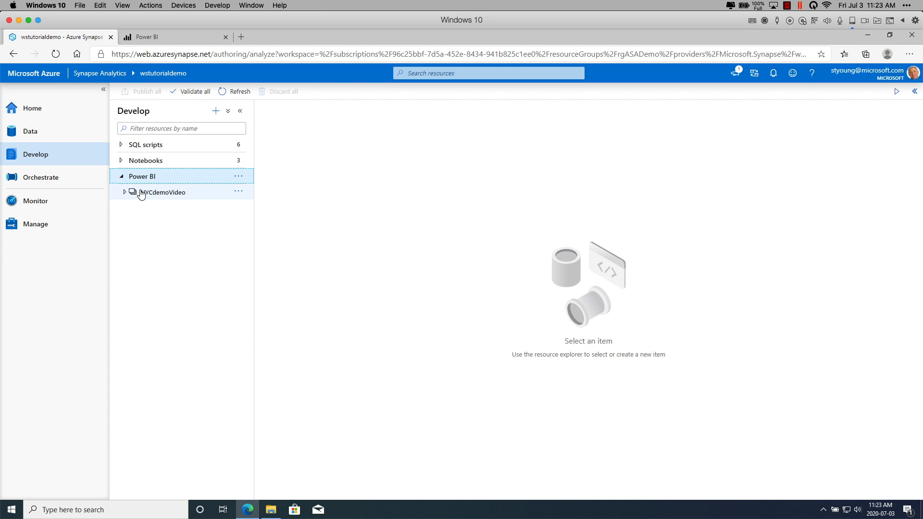
click(126, 193)
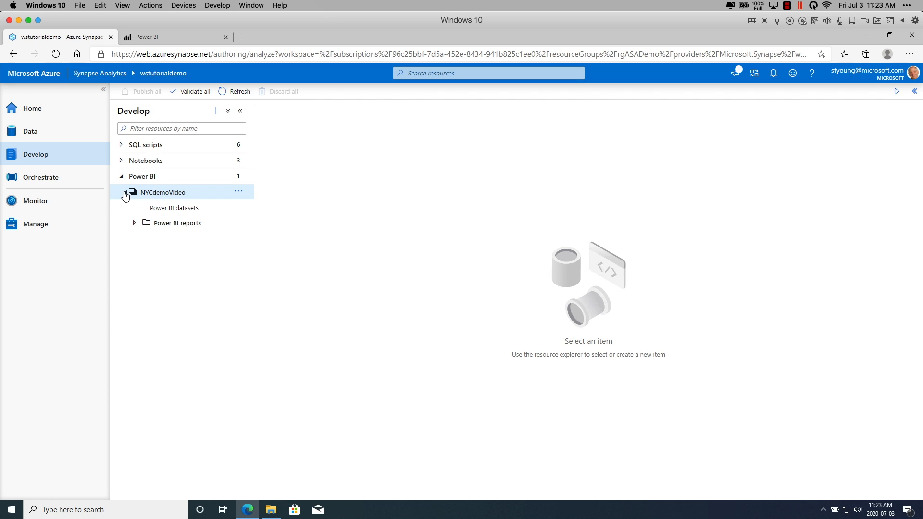
click(190, 210)
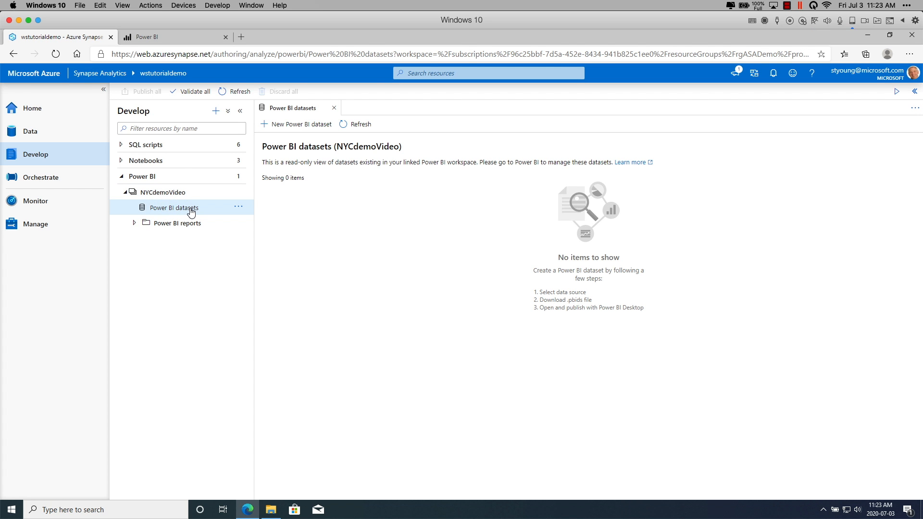
Set up a new Power BI dataset with SQLDB1 as data source, download its NYCdemoVideoSQLDB1.pbids file and finish the wizard.
click(310, 126)
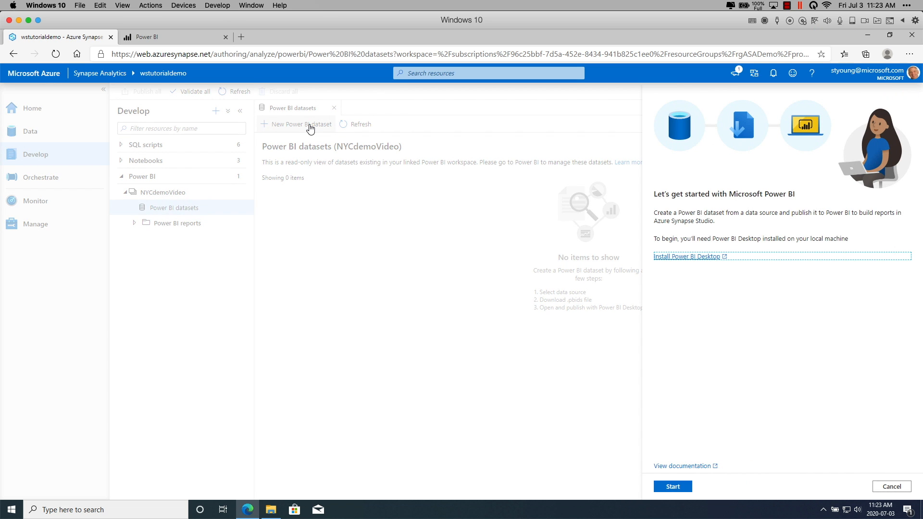
click(674, 487)
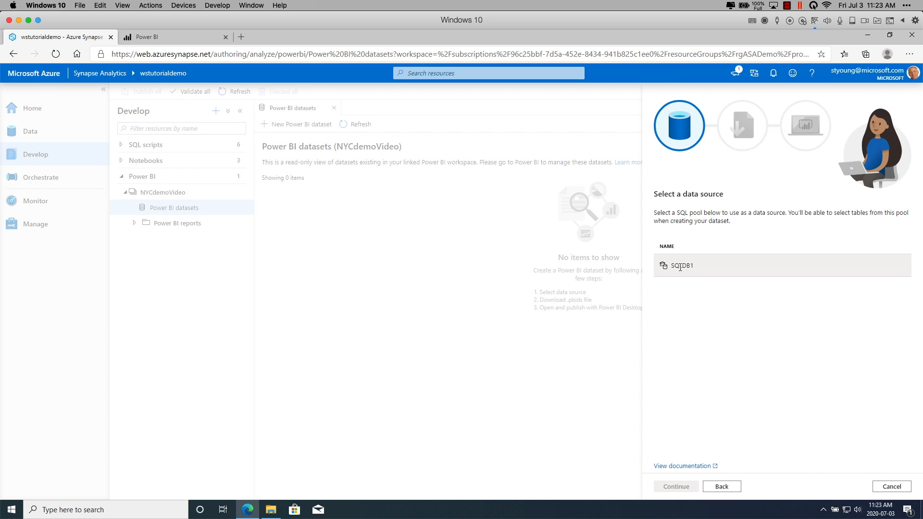
click(679, 268)
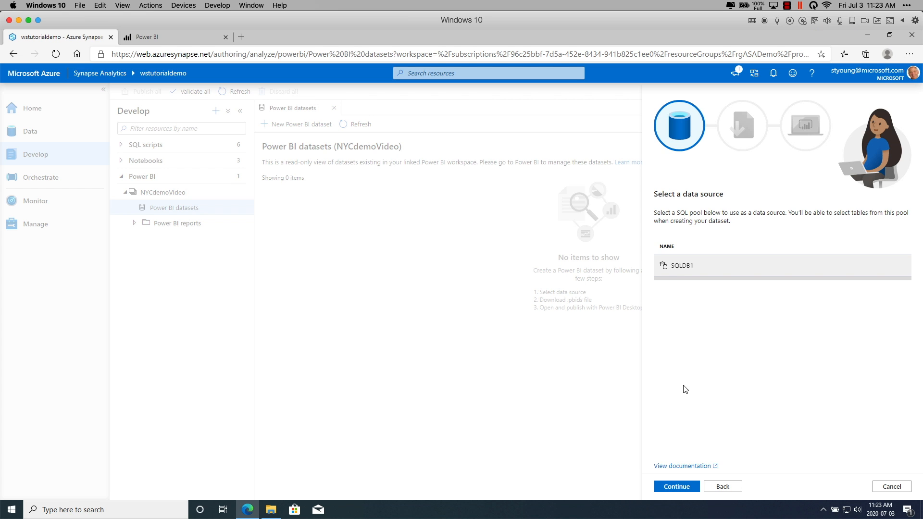
click(678, 487)
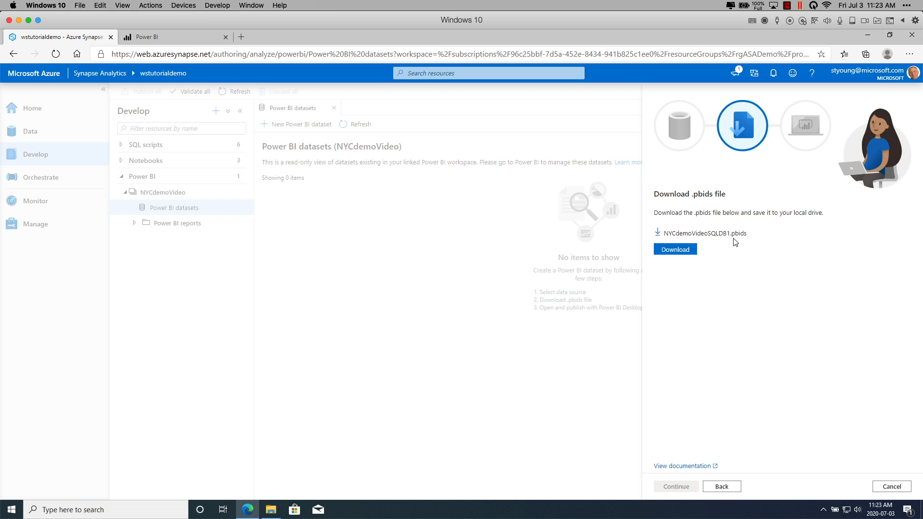
click(675, 251)
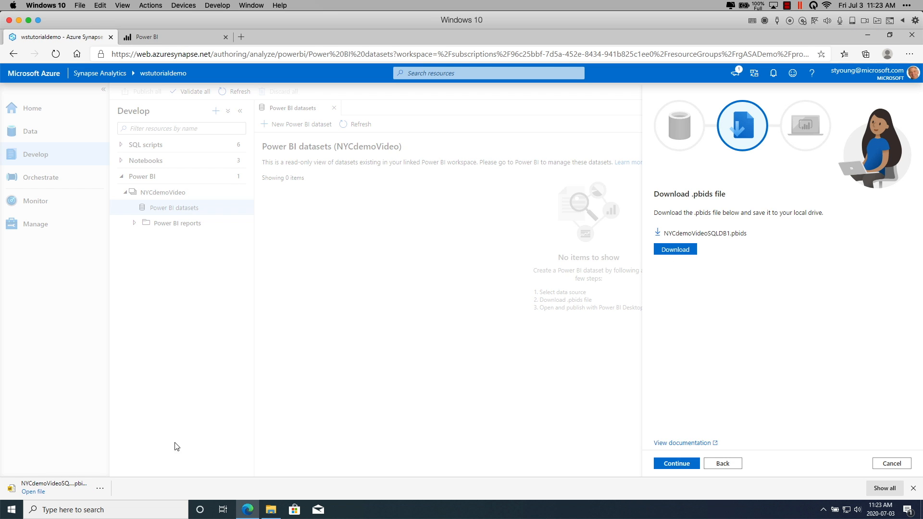
click(48, 486)
click(677, 464)
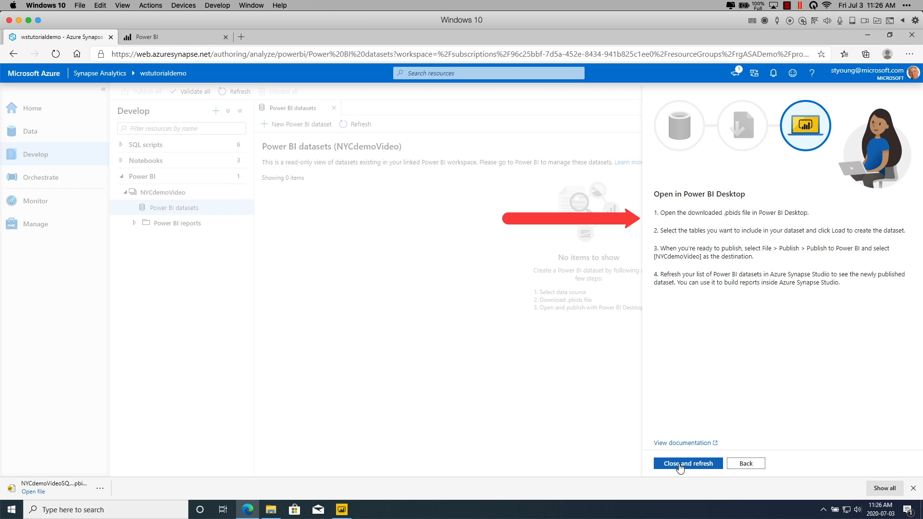
click(679, 464)
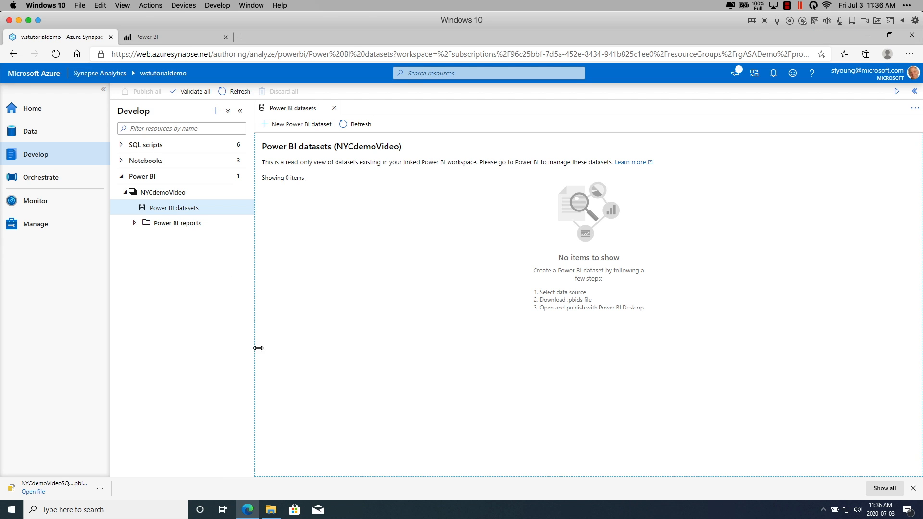
Open the downloaded NYCdemoVideoSQLDB1 file in Power BI Desktop and try alternate Windows credentials for the database.
click(272, 510)
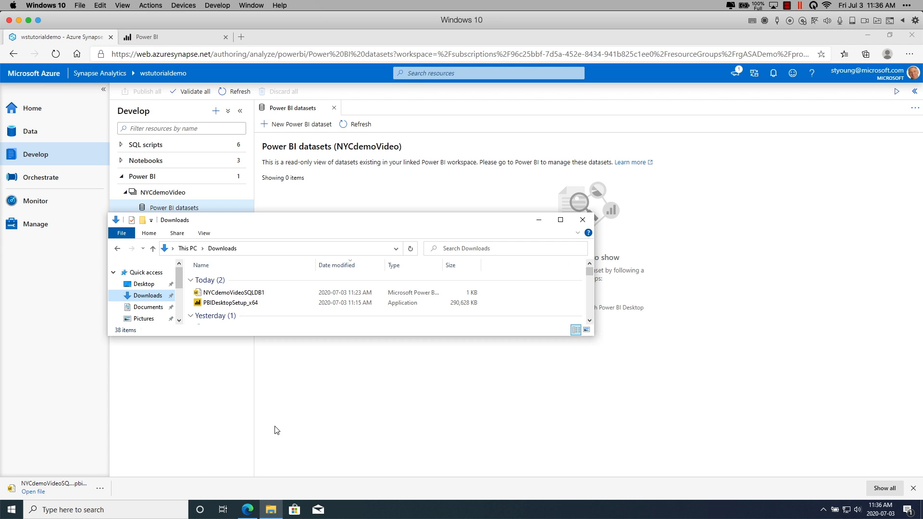
click(239, 293)
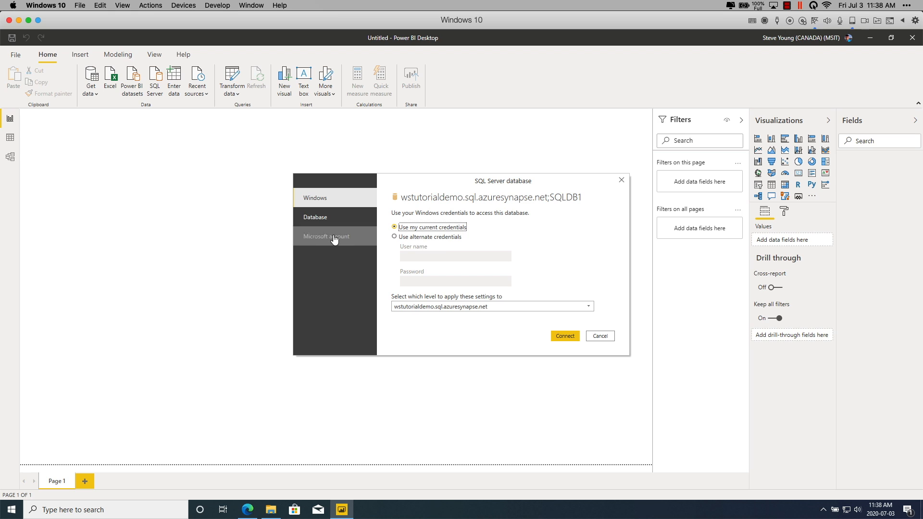
click(445, 239)
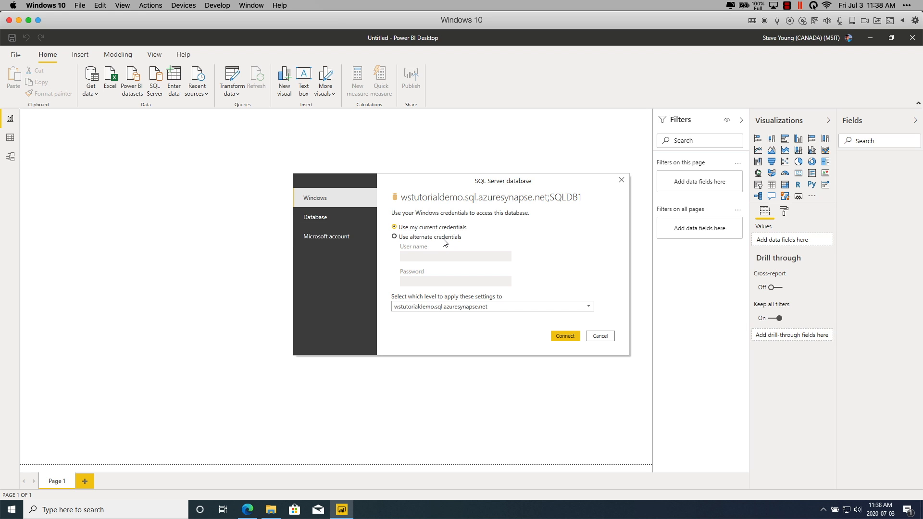
click(442, 256)
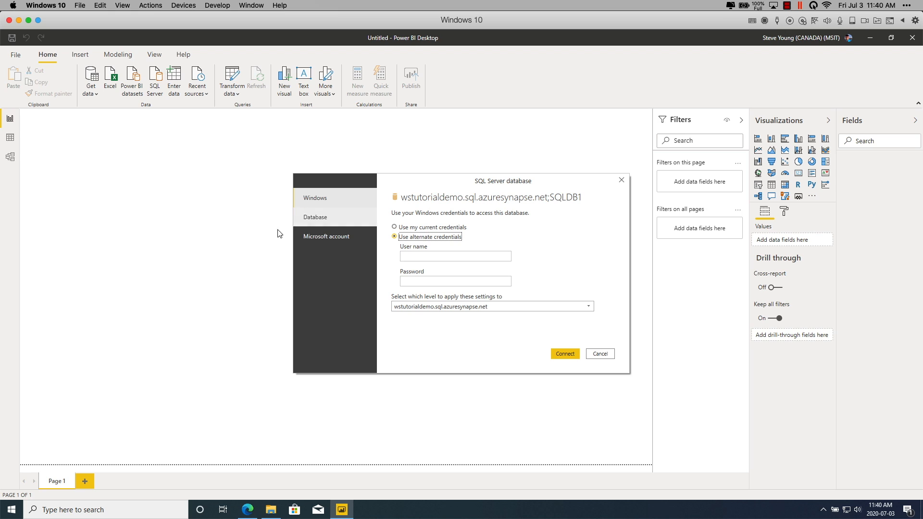
Sign in with the Microsoft account at the wstutorialdemo.sql.azuresynapse.net;SQLDB1 level and connect to the database.
click(344, 242)
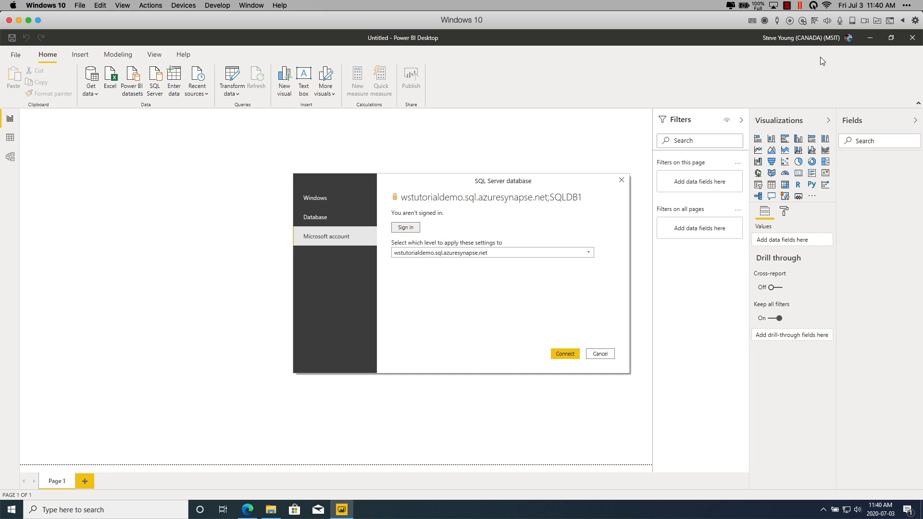
click(416, 253)
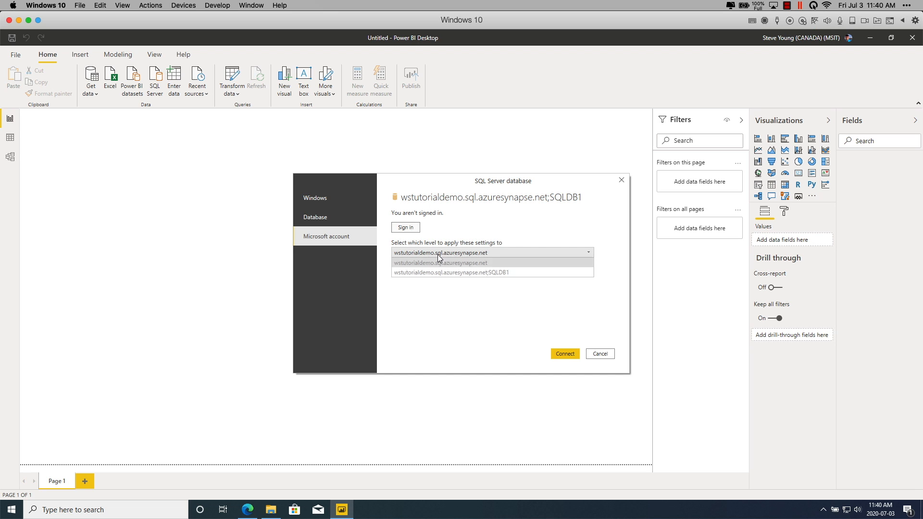
click(450, 273)
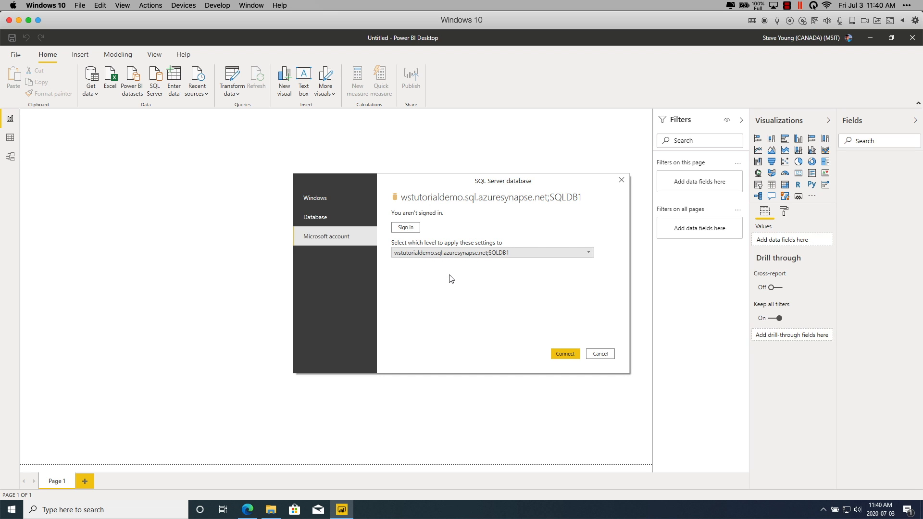
click(402, 228)
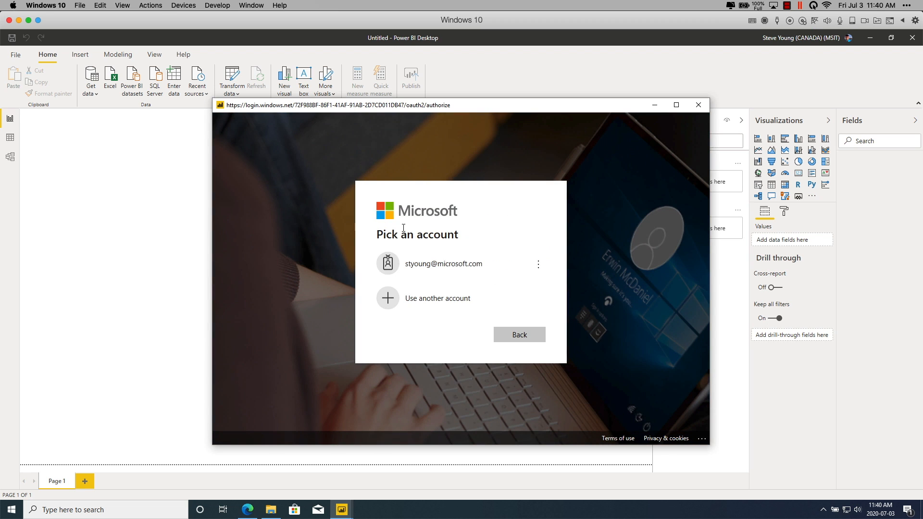
click(440, 266)
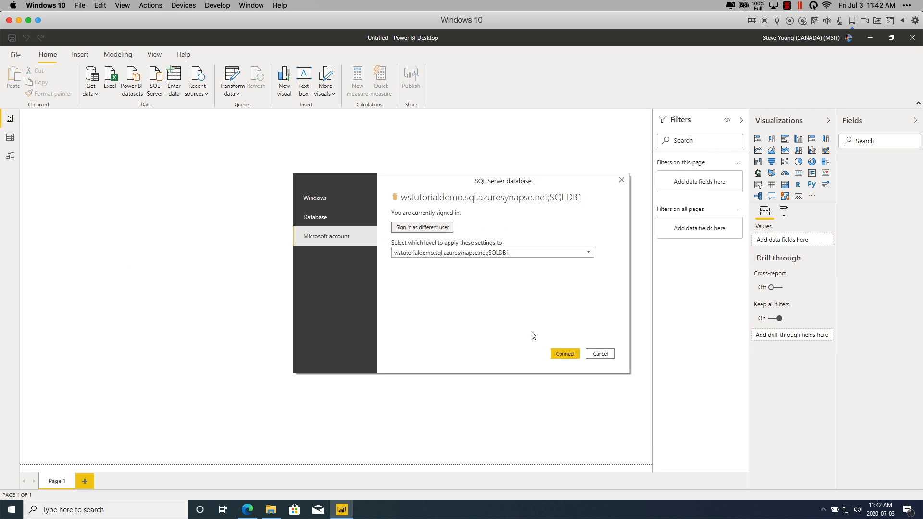
click(562, 355)
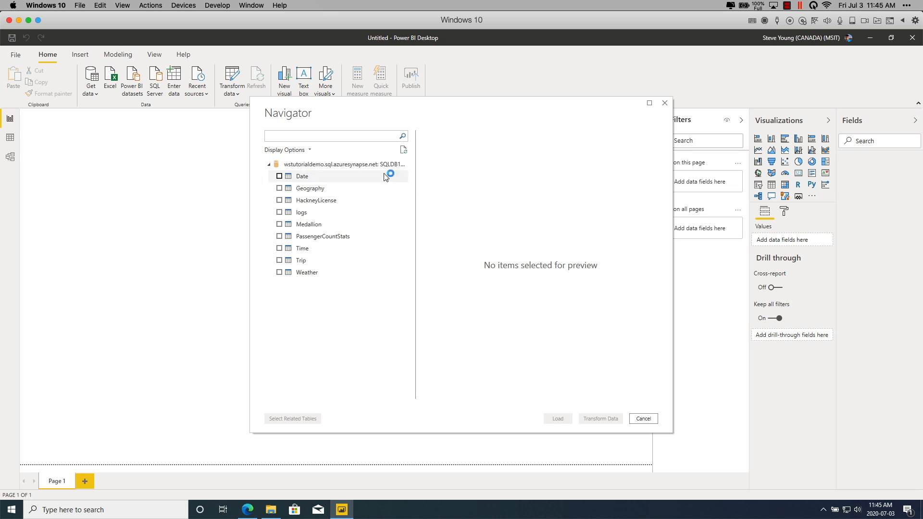
Load the PassengerCountStats table using DirectQuery, check it in the model view and return to the report view.
click(279, 237)
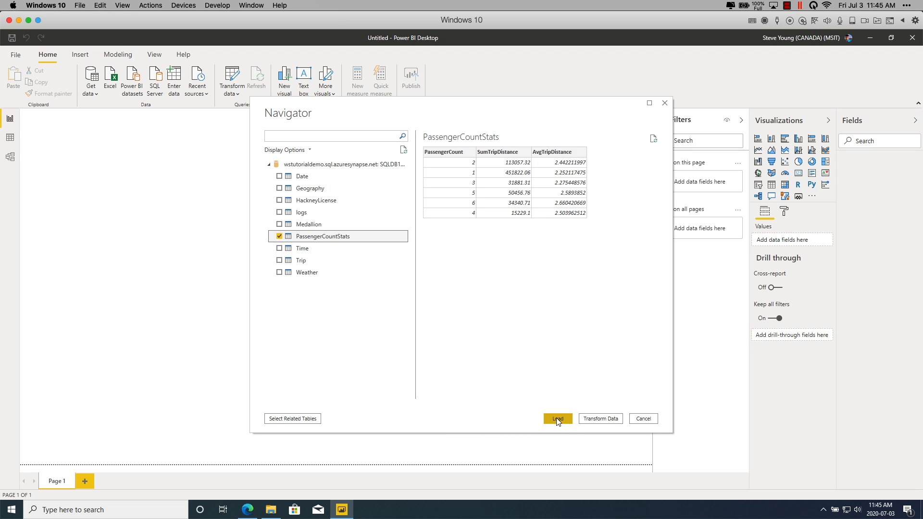
click(556, 418)
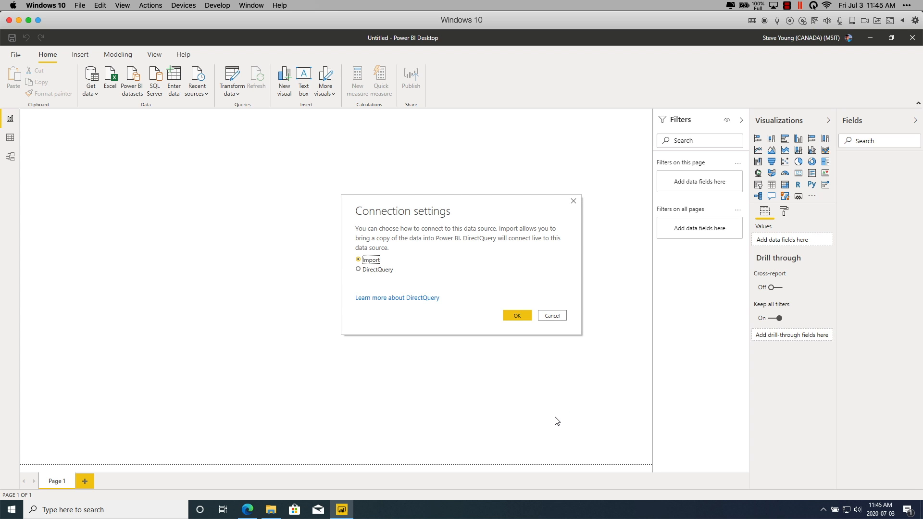
click(373, 272)
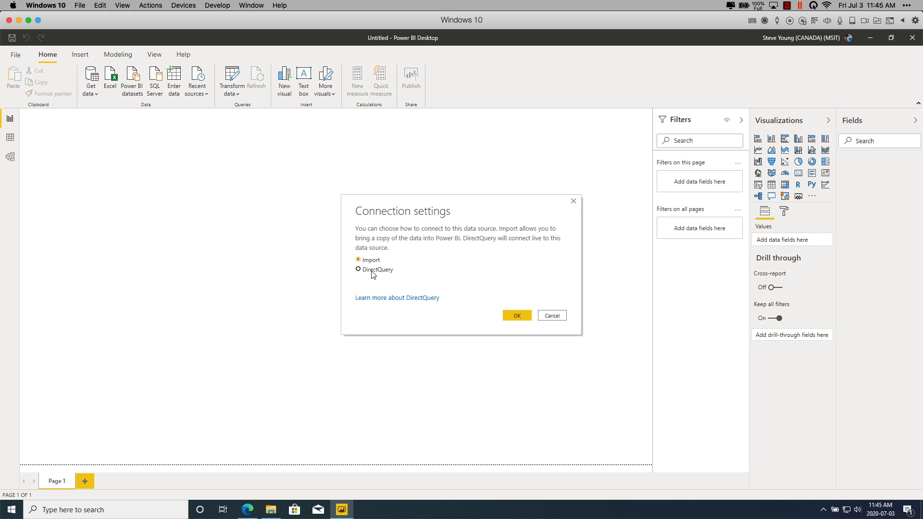
click(517, 315)
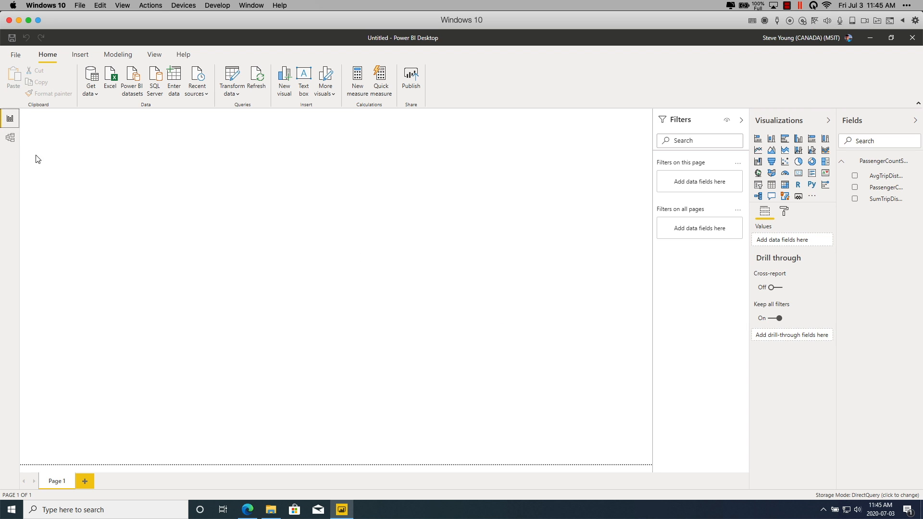
click(10, 137)
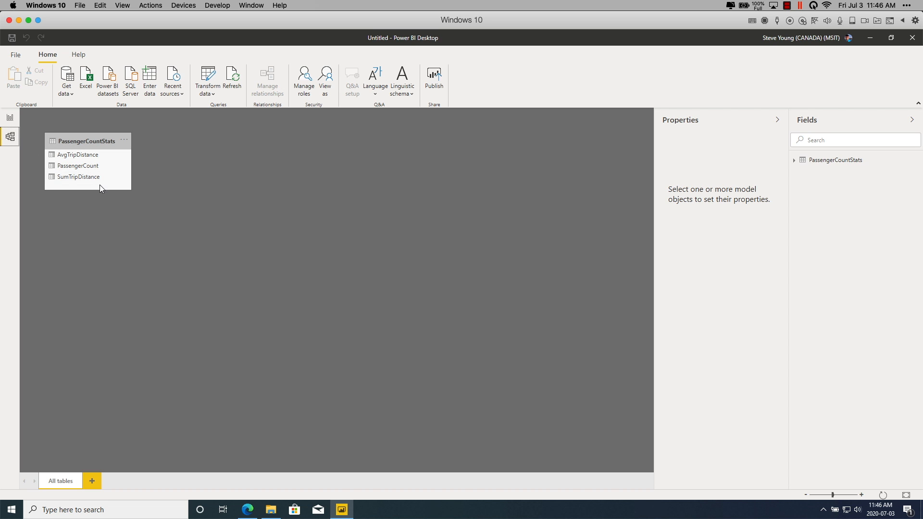
click(10, 119)
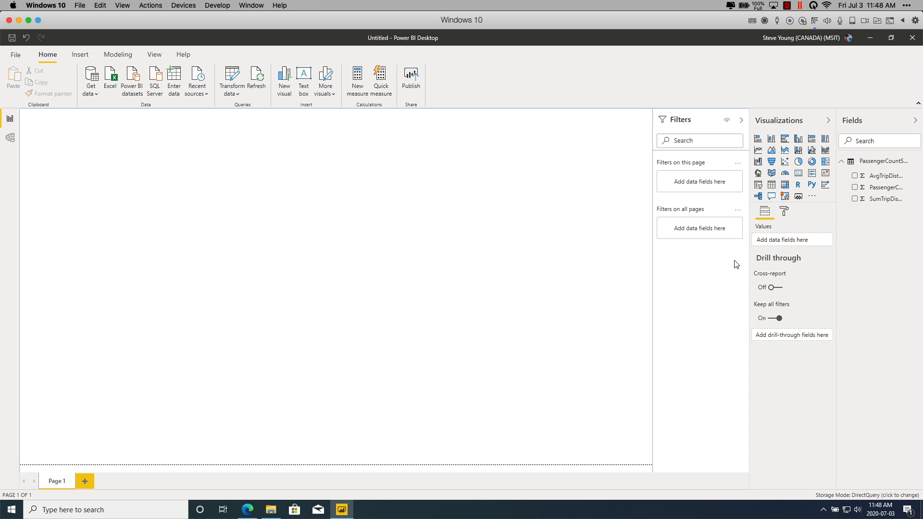
Add an empty line chart to Page 1, collapse the filters and widen the fields list to show full field names.
click(758, 150)
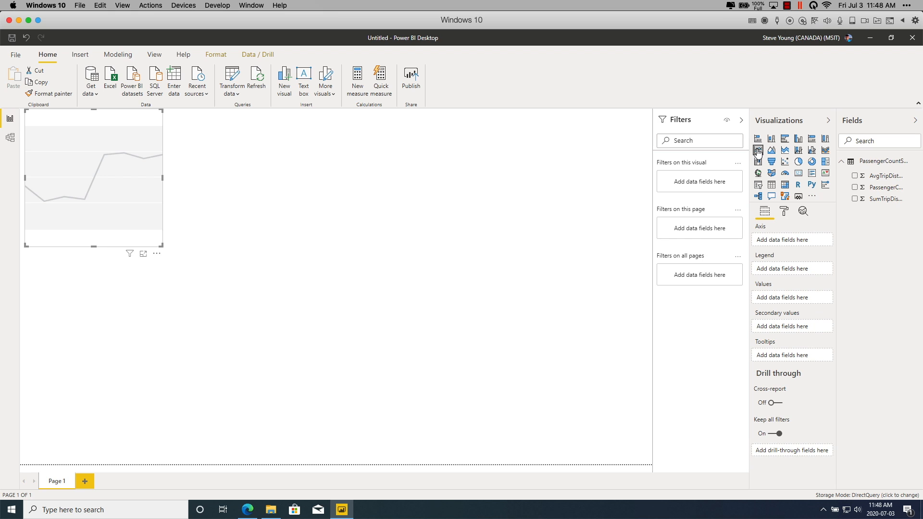
click(740, 121)
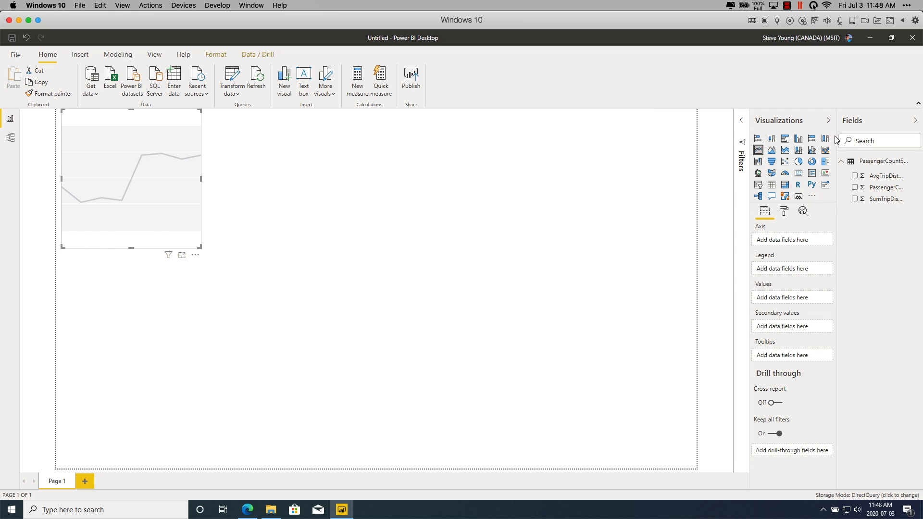
drag(837, 139, 805, 139)
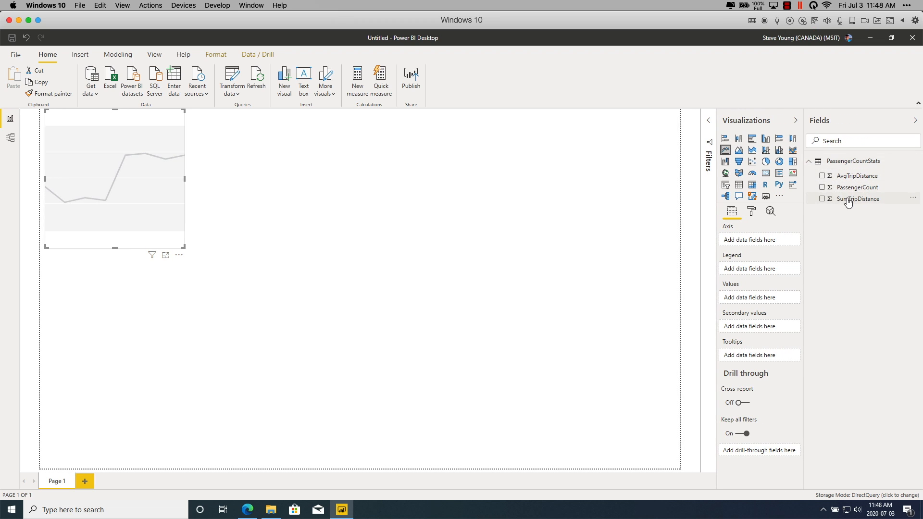
Plot PassengerCount on the line chart's axis with SumTripDistance and AvgTripDistance as values, and widen the chart.
drag(854, 191, 761, 240)
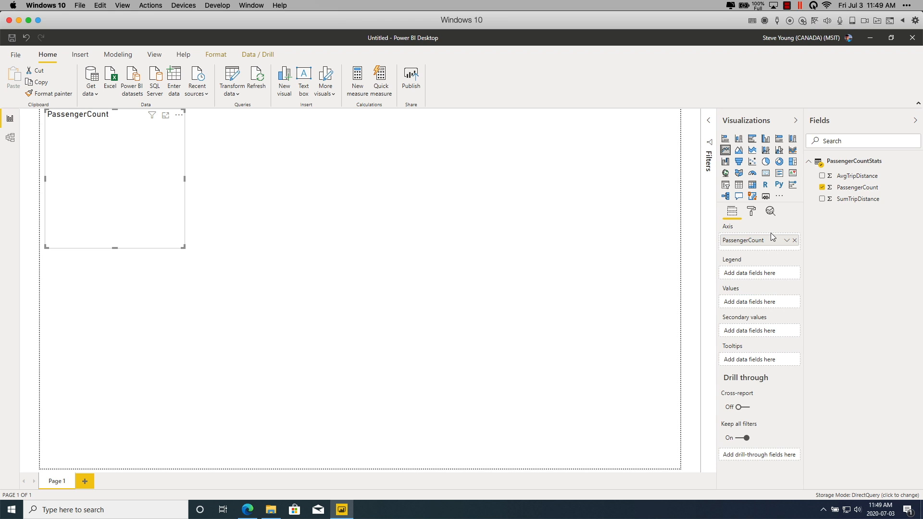
drag(843, 203, 760, 307)
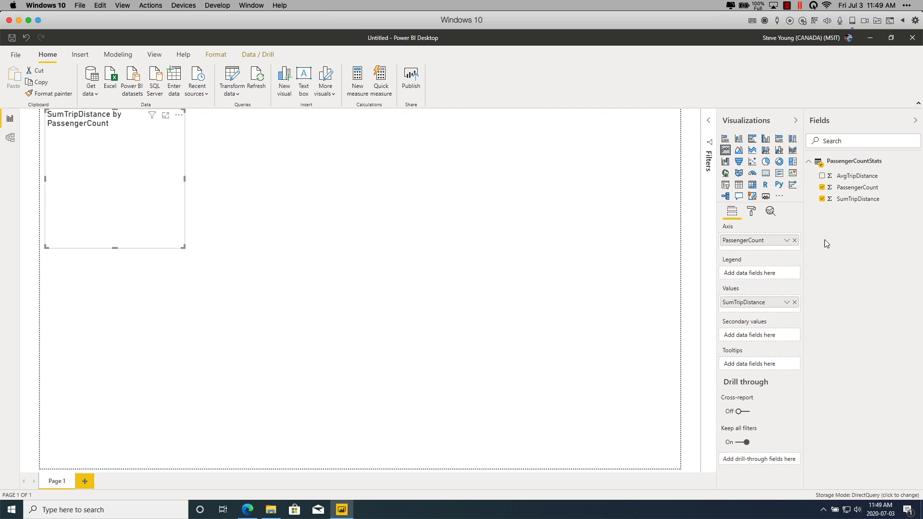
drag(847, 176, 756, 316)
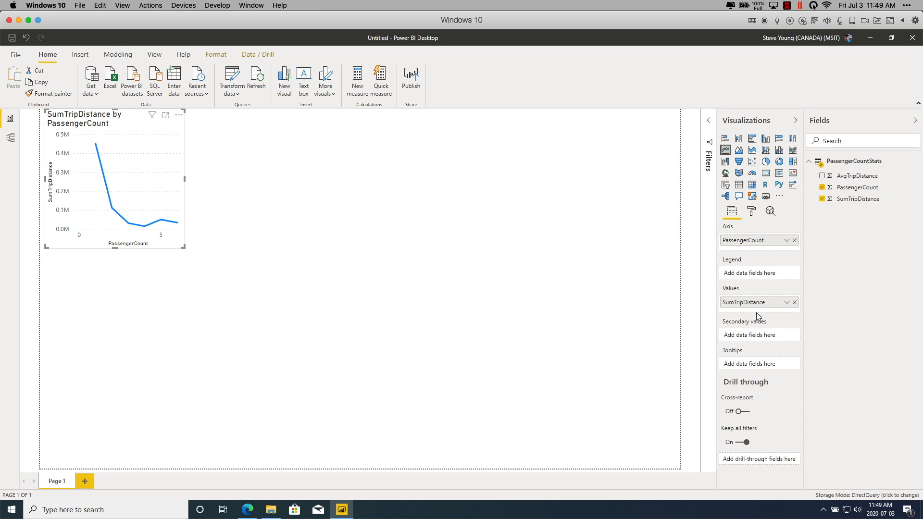
drag(842, 176, 757, 313)
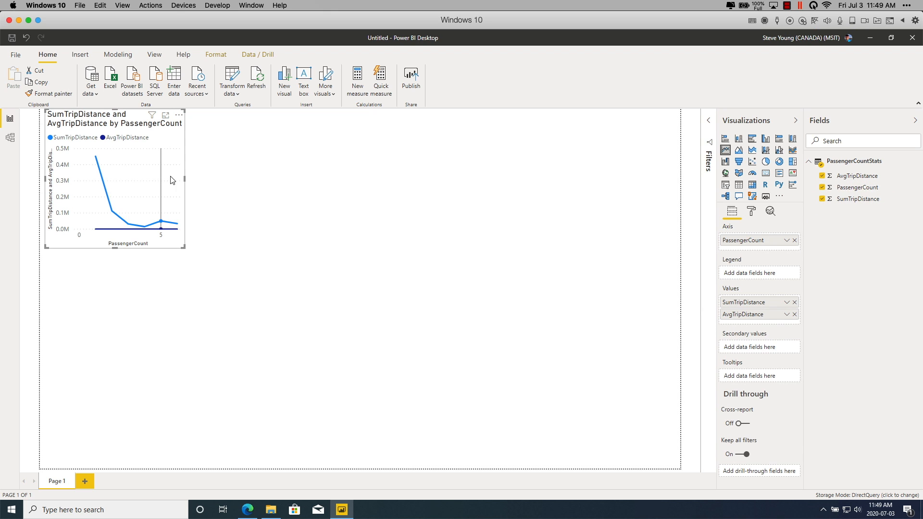
drag(184, 179, 417, 192)
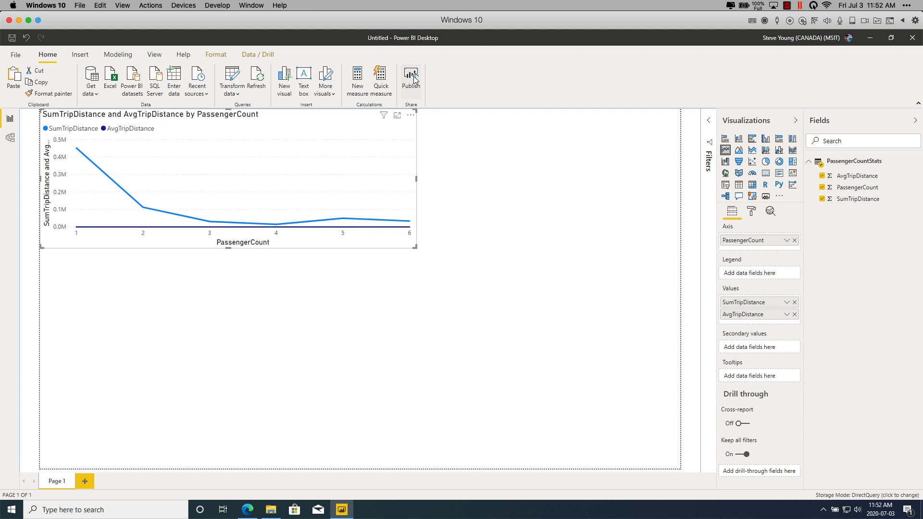
Start publishing the report and save it as SampleWB in the Documents folder.
click(412, 81)
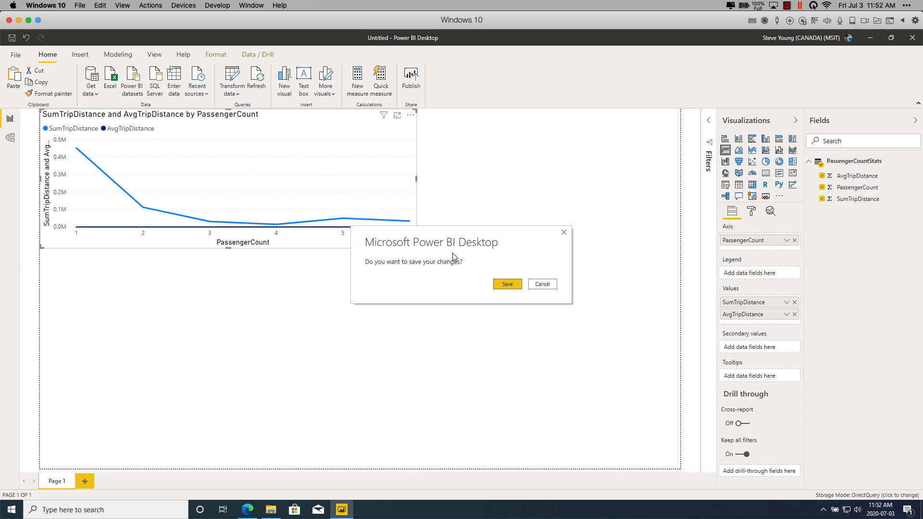
click(506, 287)
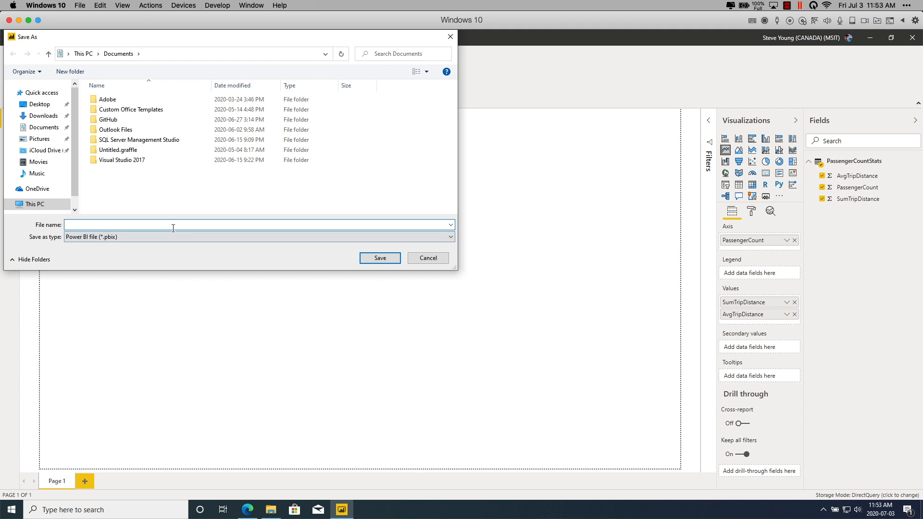
text(SampleWB)
click(379, 258)
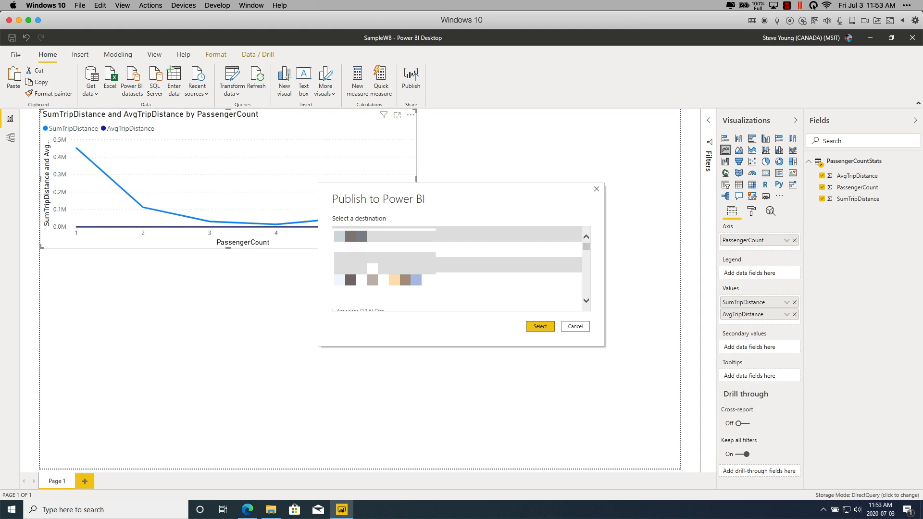
Publish the SampleWB report to the NYCdemoVideo workspace and dismiss the publishing dialog.
drag(586, 248, 591, 280)
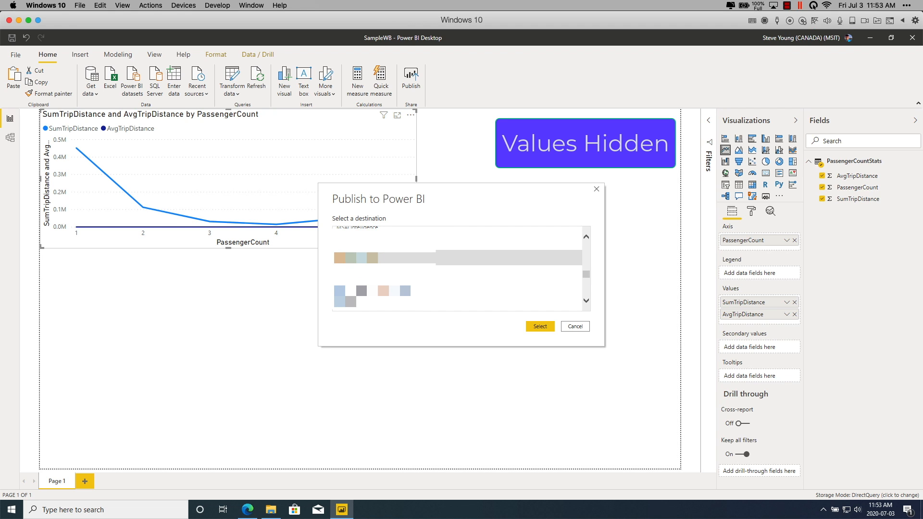
click(541, 327)
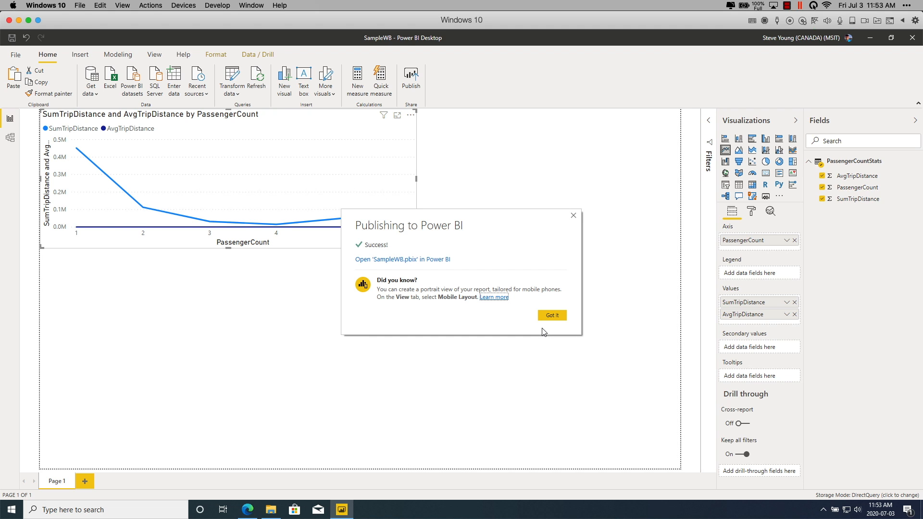
click(551, 316)
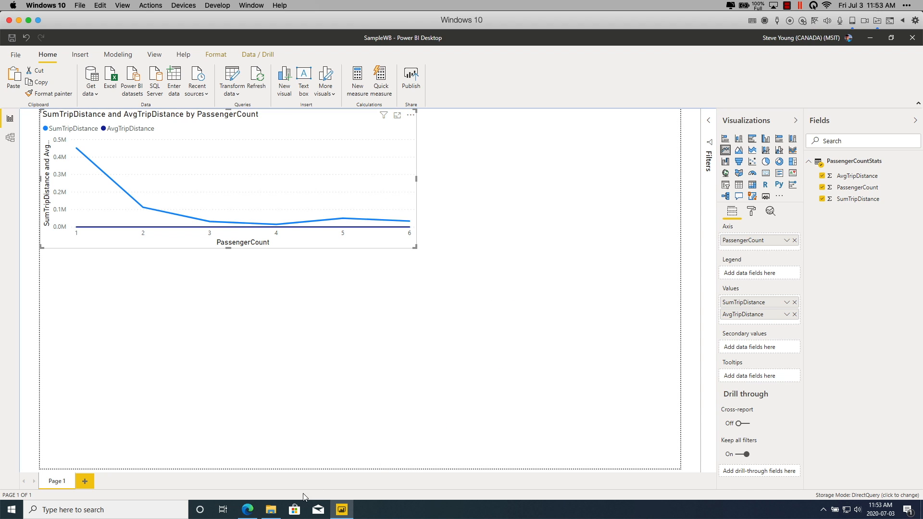
Switch to the Power BI service in the browser and open the settings of the SampleWB dataset in NYCdemoVideo.
click(247, 510)
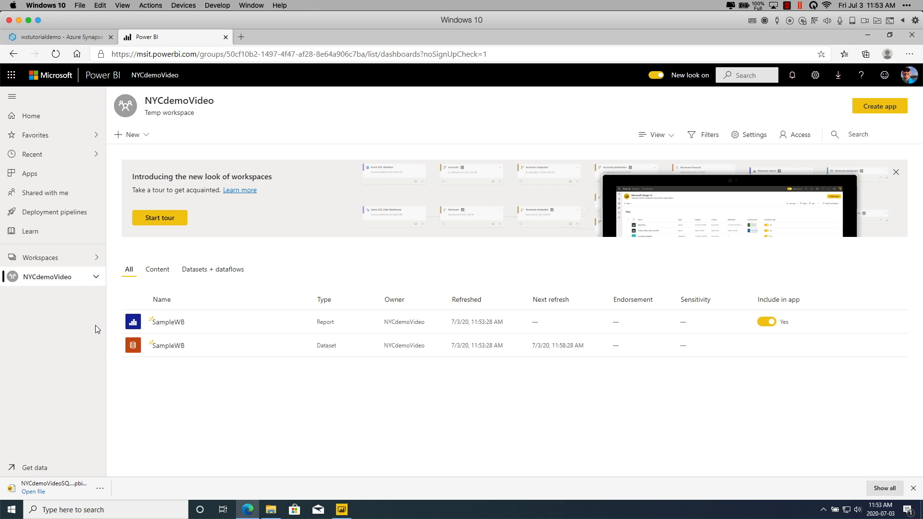
click(96, 278)
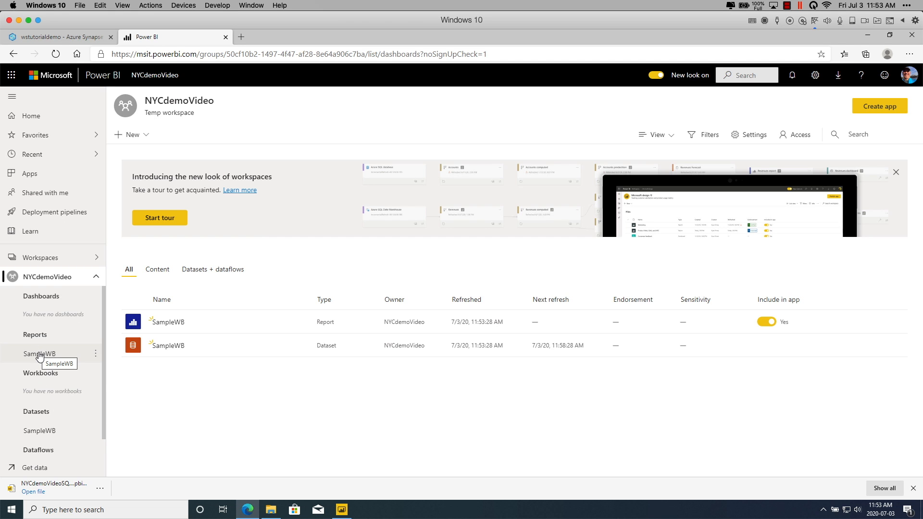
click(46, 435)
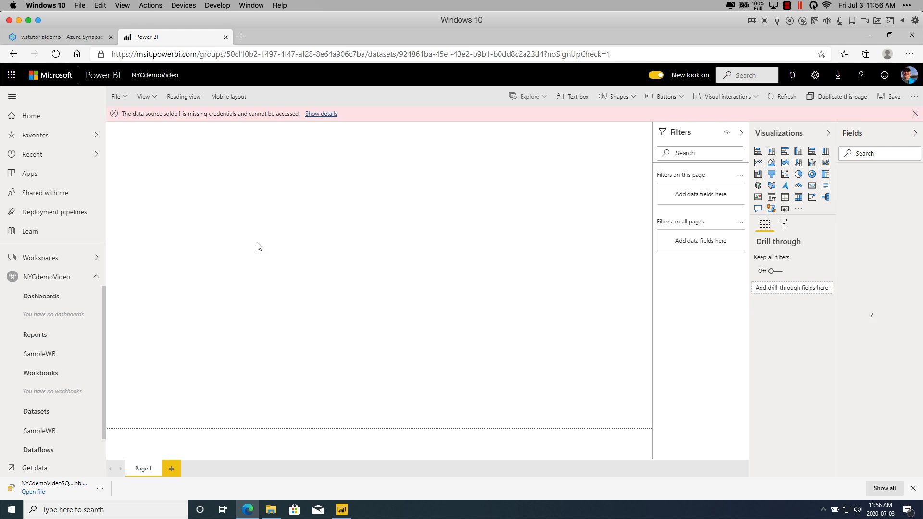
click(95, 433)
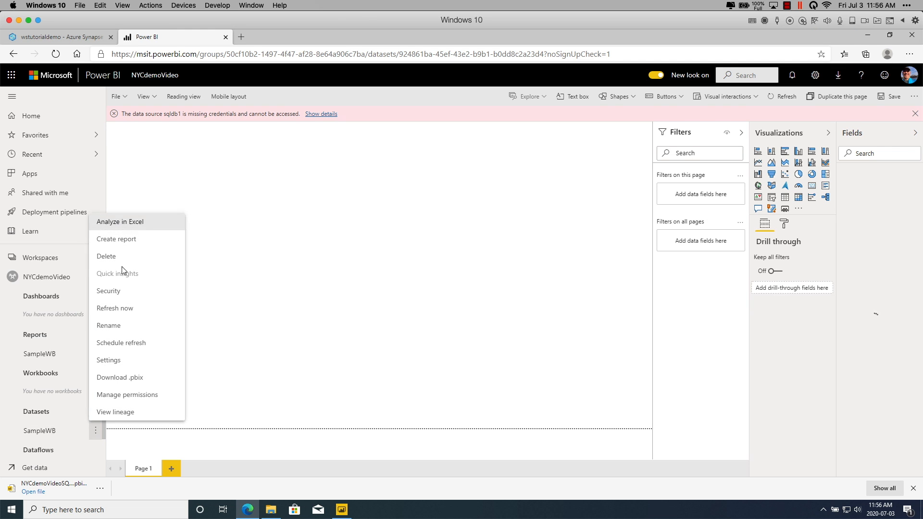
click(120, 360)
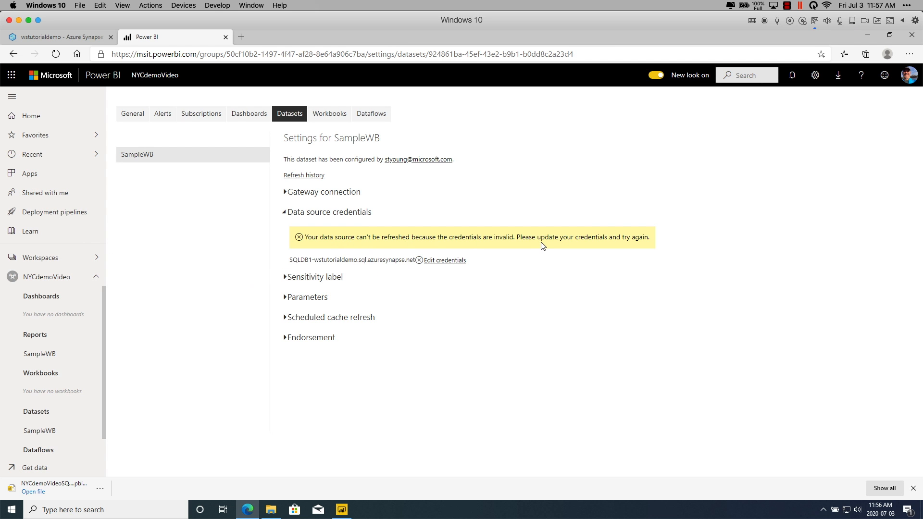
Edit the SampleWB data source credentials to use OAuth2 authentication and let end users use their own OAuth2 credentials for DirectQuery.
click(452, 262)
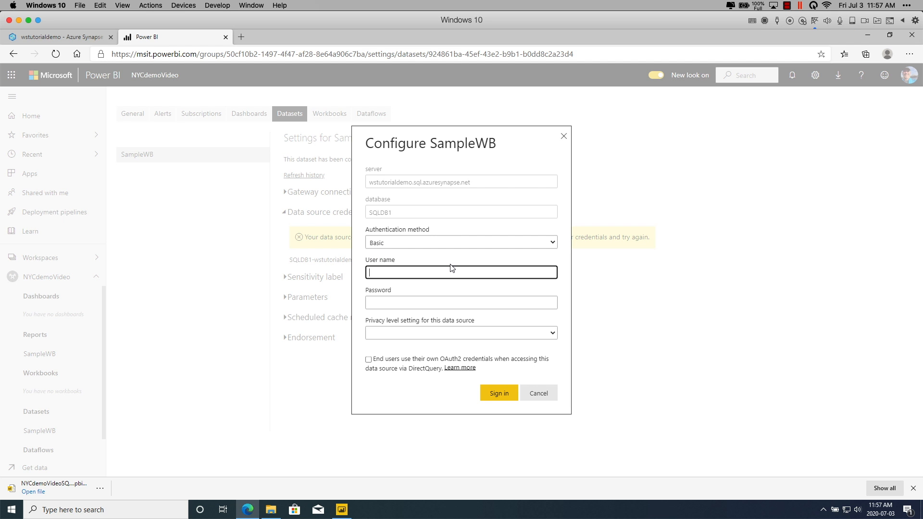
click(446, 246)
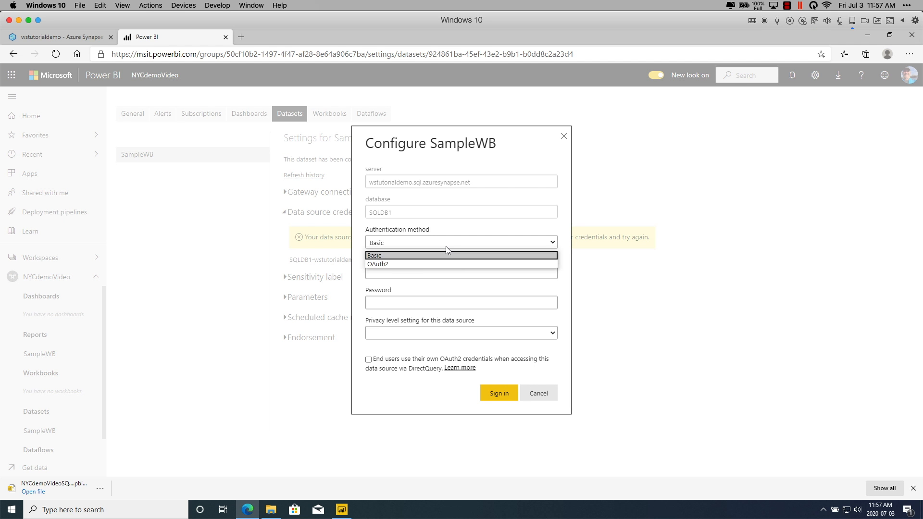
click(446, 267)
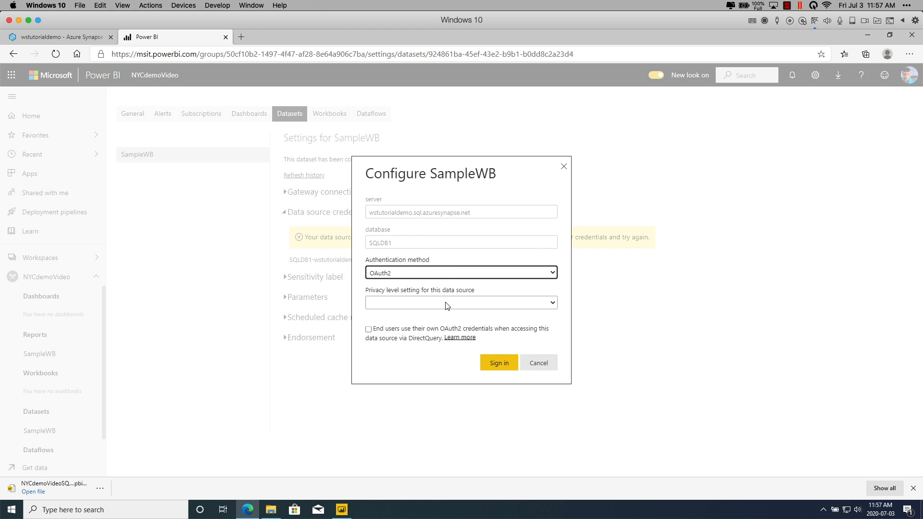
click(415, 332)
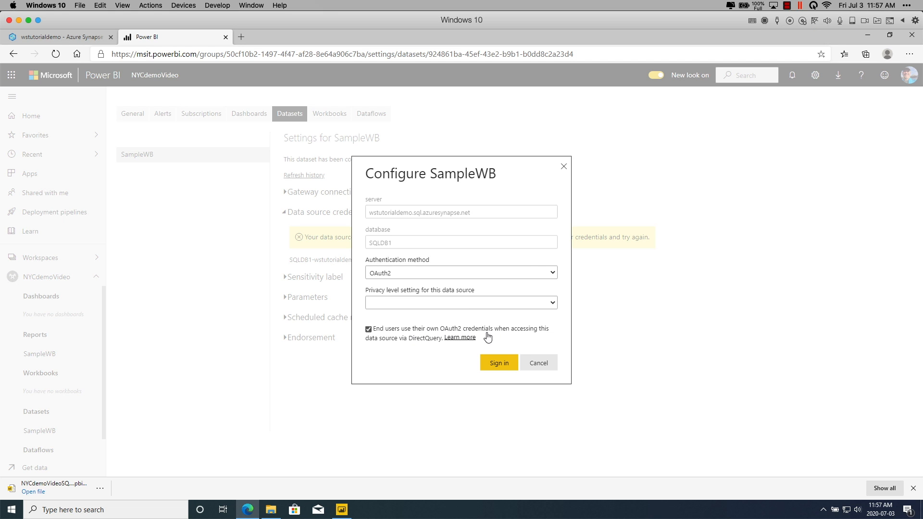
Set the data source's privacy level to Organizational and sign in with the Microsoft work account that is already signed in.
click(500, 364)
click(552, 305)
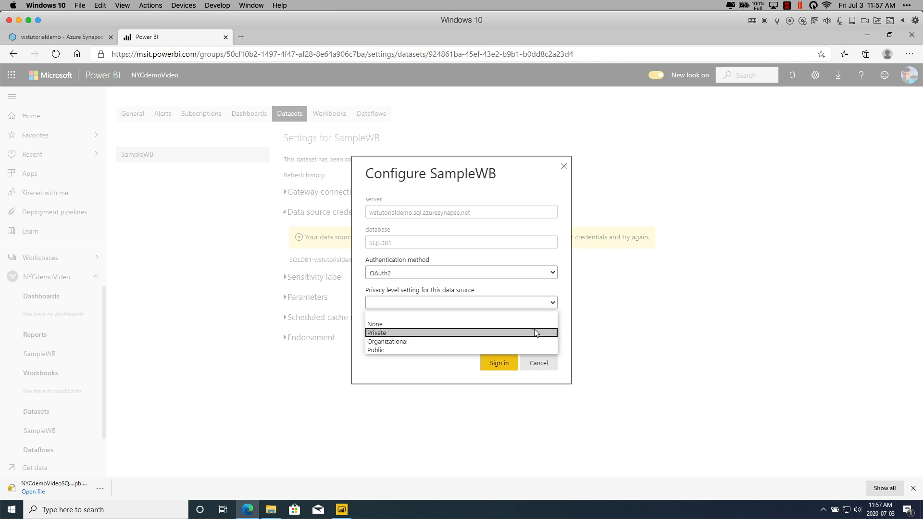
click(531, 341)
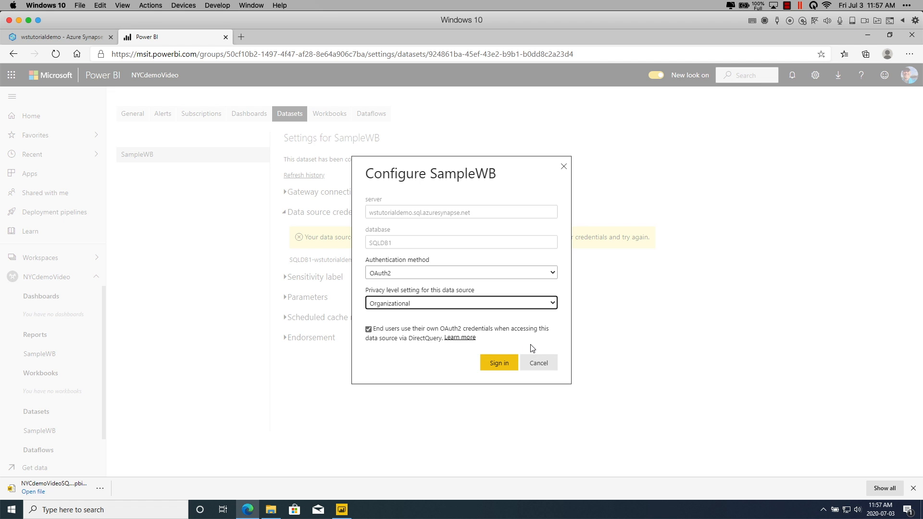
click(499, 364)
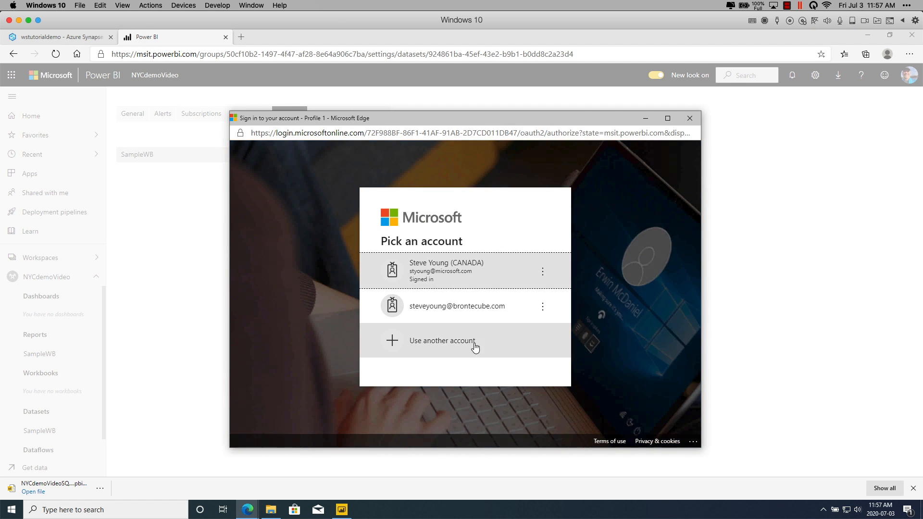
click(430, 271)
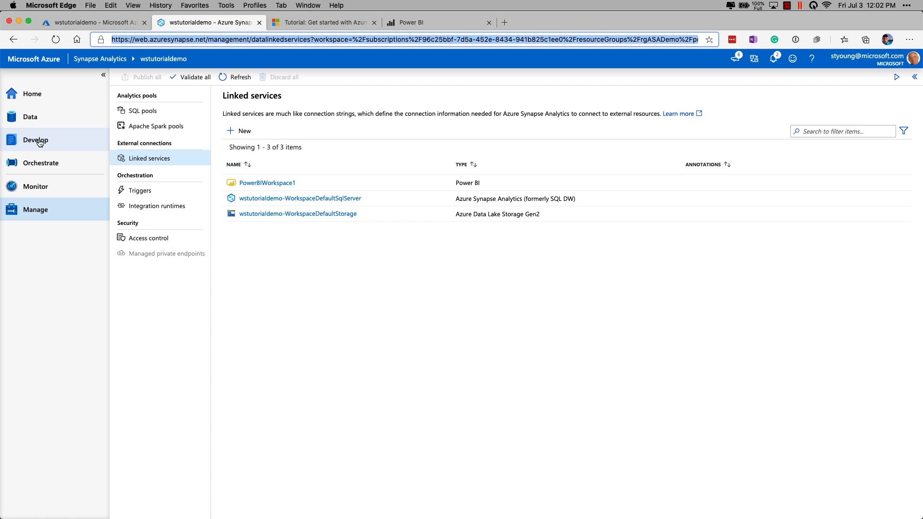
In the Azure Synapse workspace, refresh the Develop hub and open the SampleWB report from NYCdemoVideo's Power BI reports.
click(39, 142)
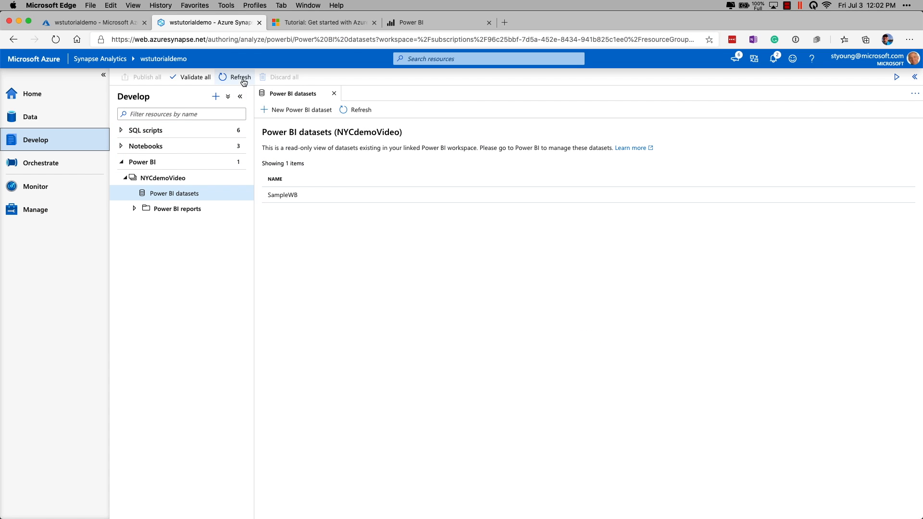
click(240, 78)
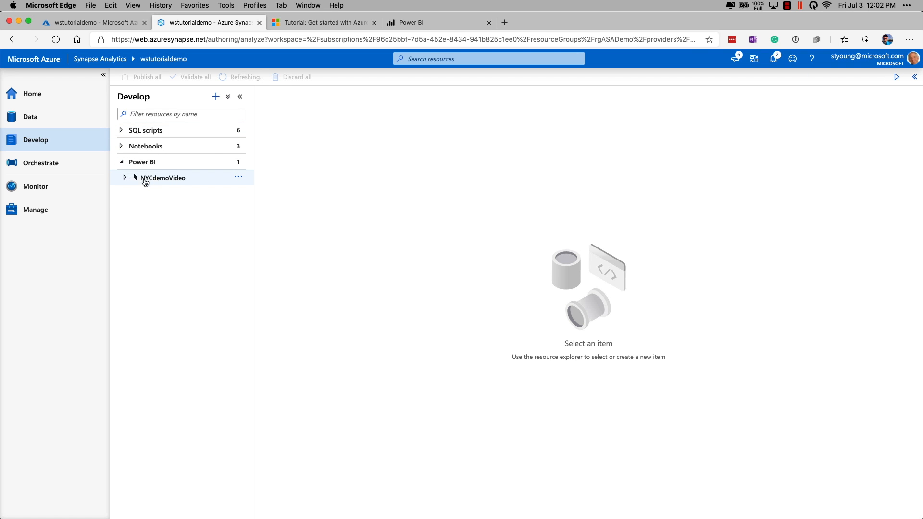
click(126, 179)
click(125, 179)
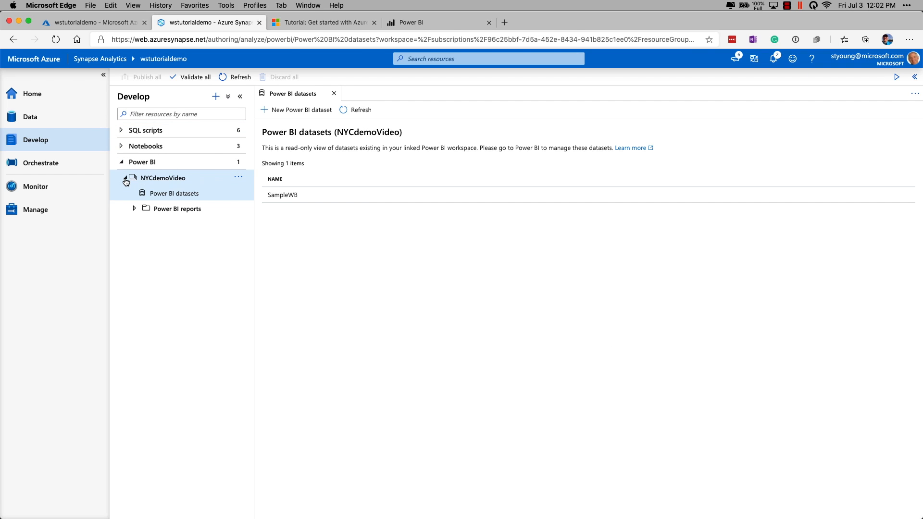
click(134, 208)
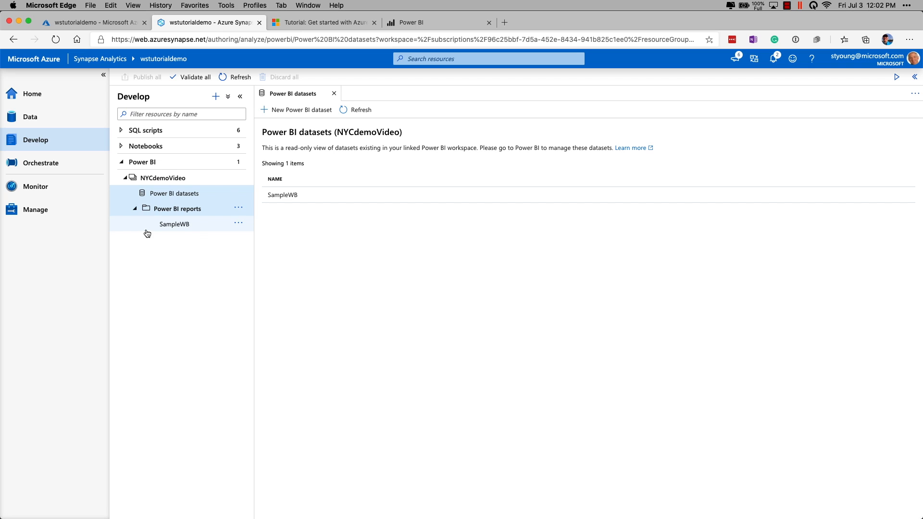
click(197, 228)
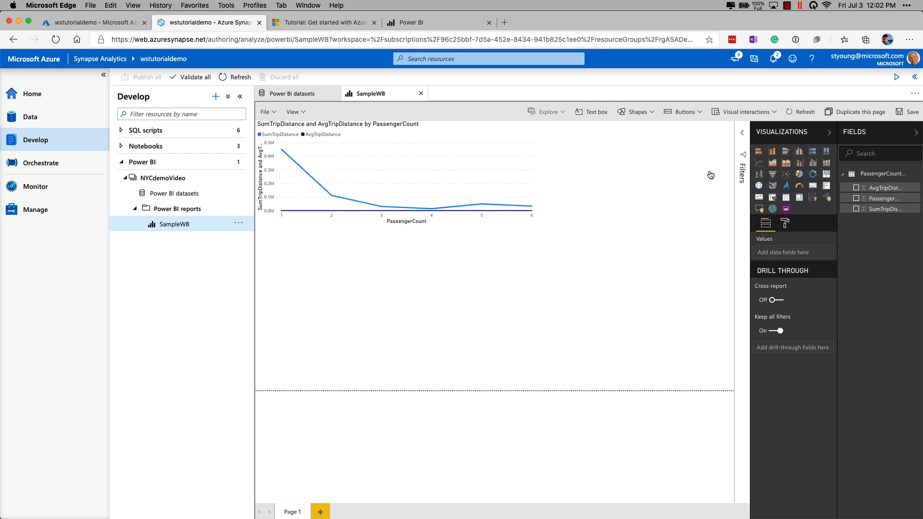
Add a stacked bar chart with PassengerCount on the axis and SumTripDistance and AvgTripDistance as values, and save the report.
click(759, 152)
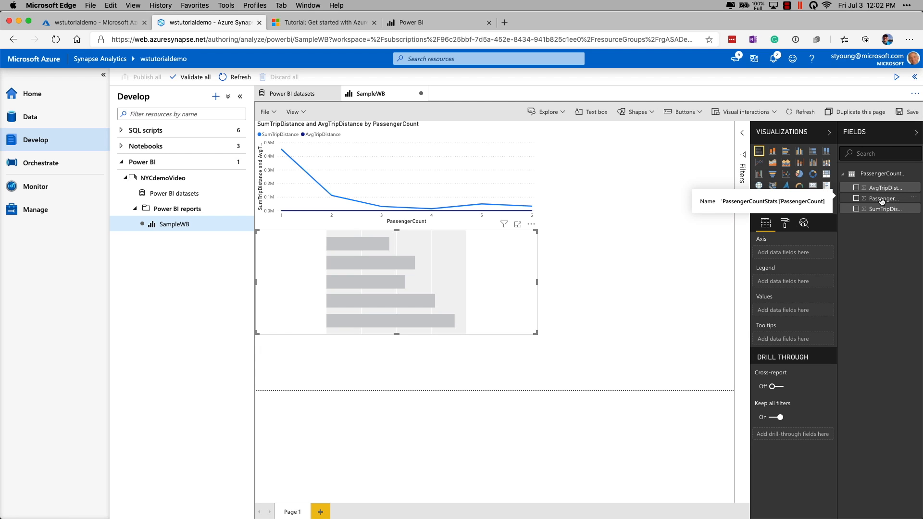
drag(883, 201, 795, 255)
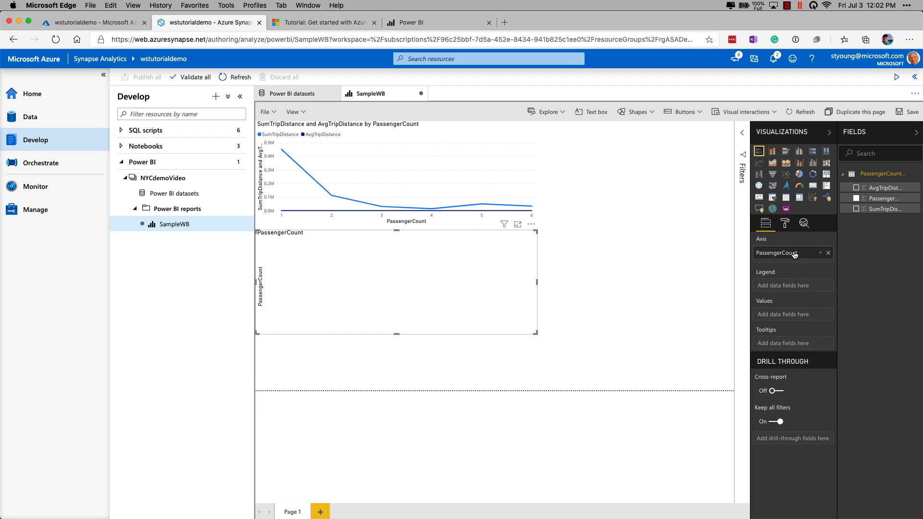
drag(895, 213, 810, 318)
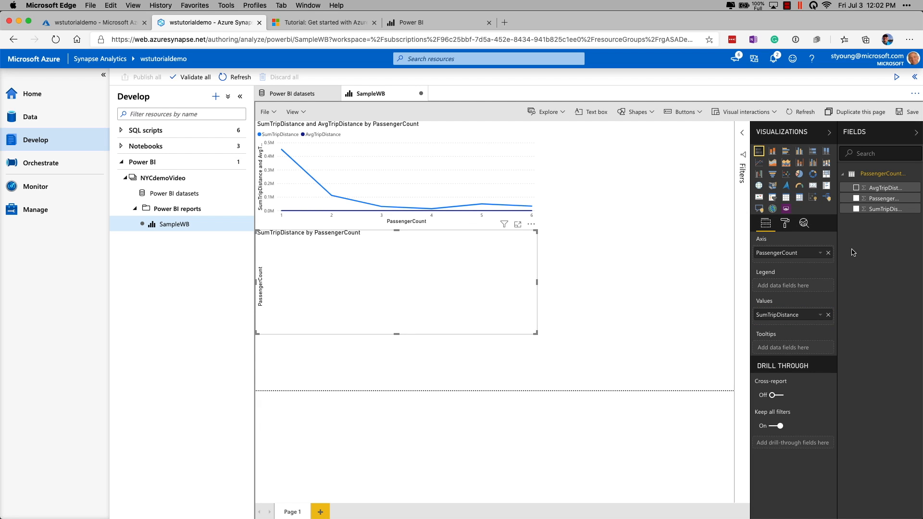
drag(878, 189, 812, 322)
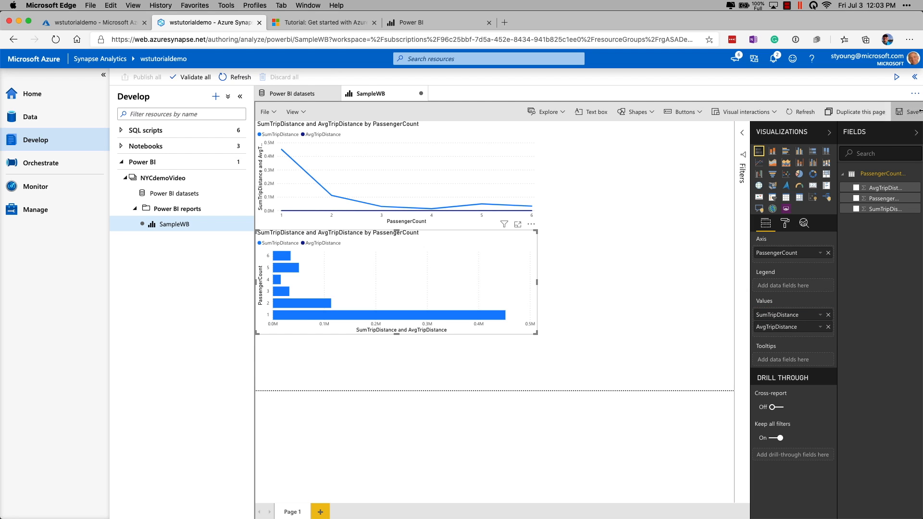
click(912, 113)
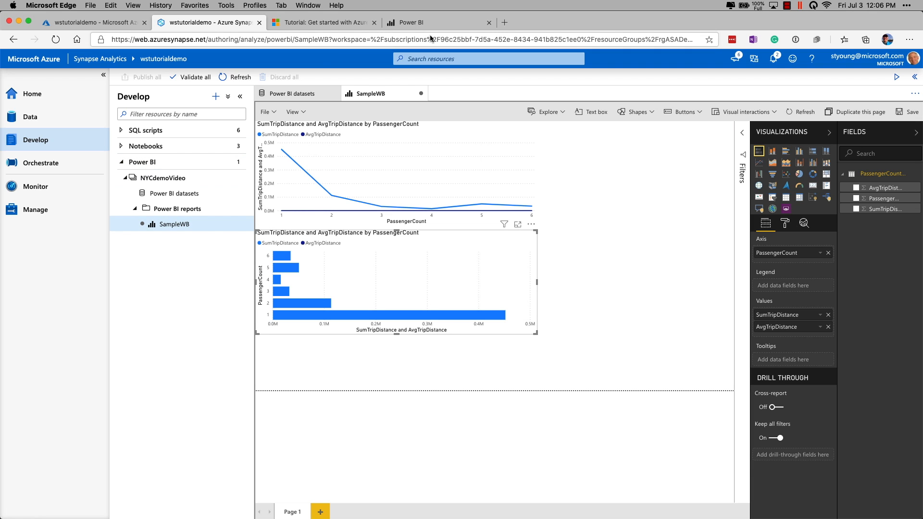
Switch to the Power BI service, open the SampleWB report in NYCdemoVideo and dismiss the tip to view both charts.
click(433, 23)
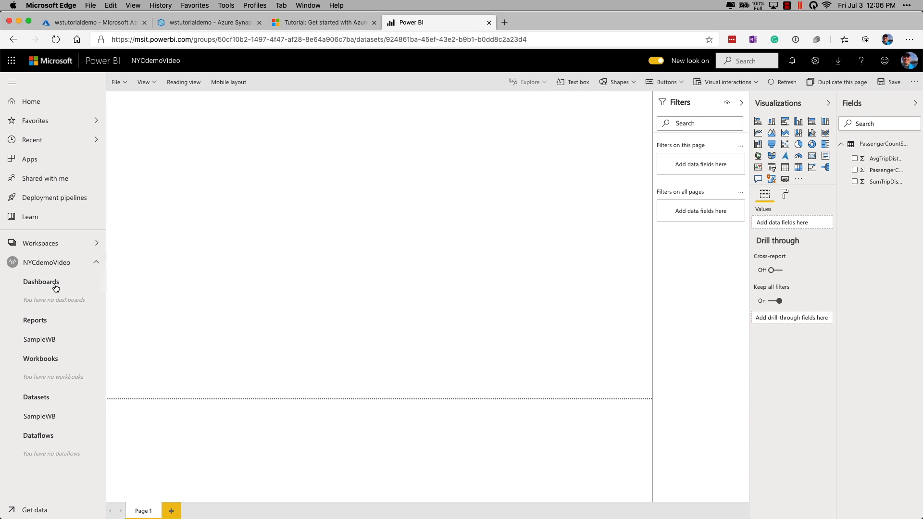
click(46, 342)
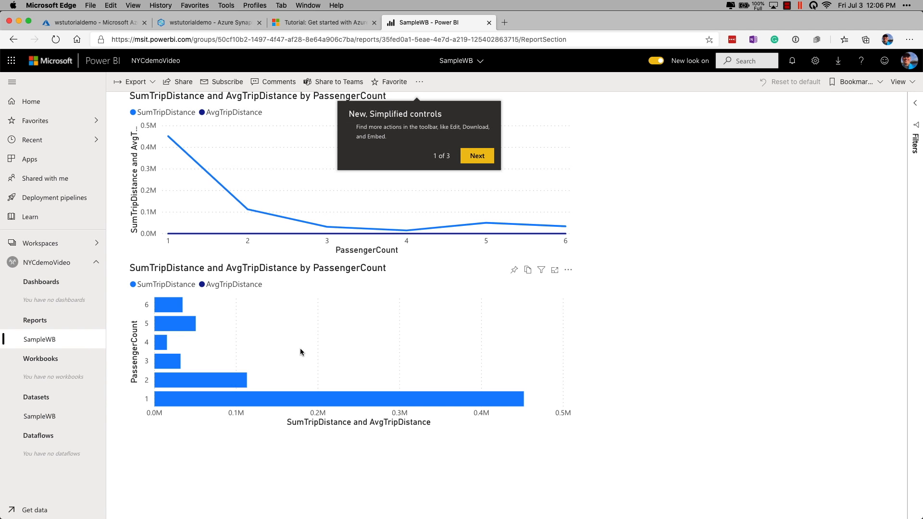
click(477, 156)
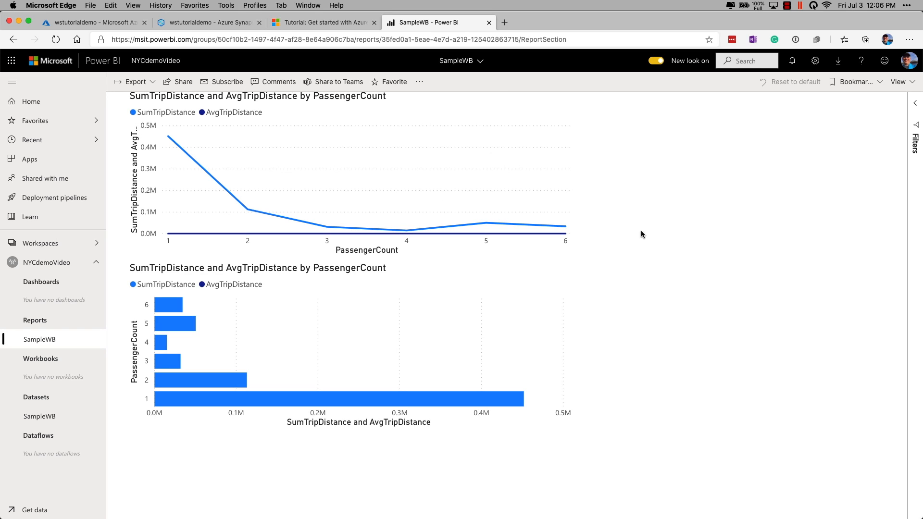